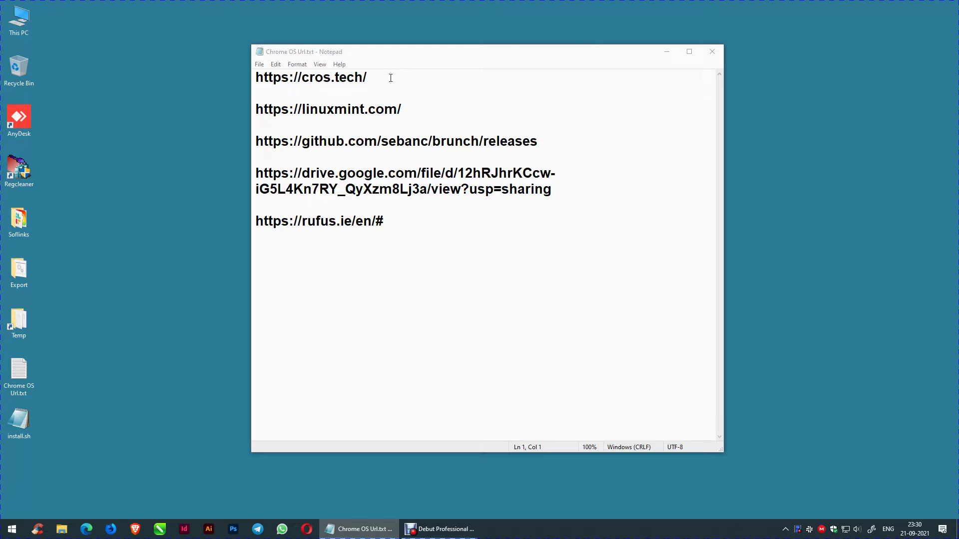
{"action": "left_click_drag", "start_coordinate": [388, 78], "coordinate": [252, 78]}
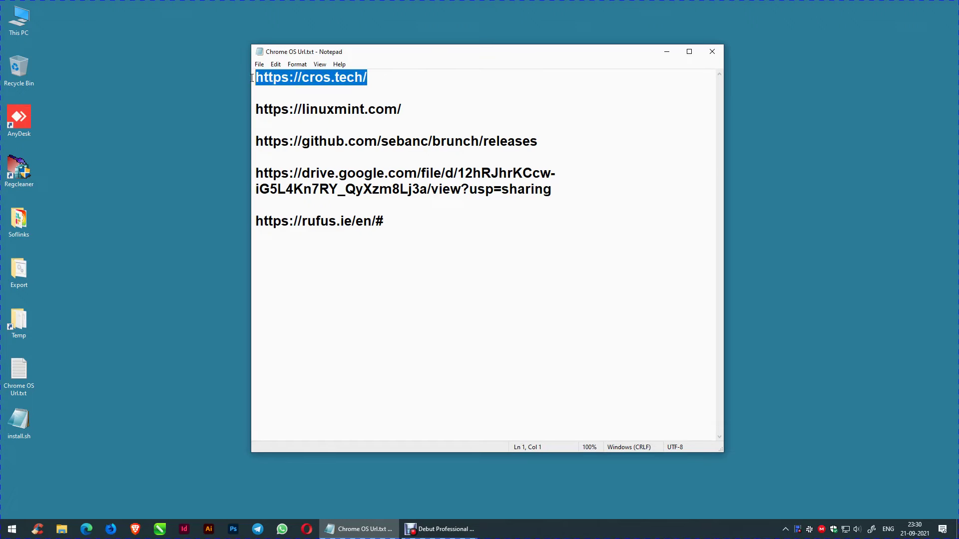
{"action": "right_click", "coordinate": [279, 78]}
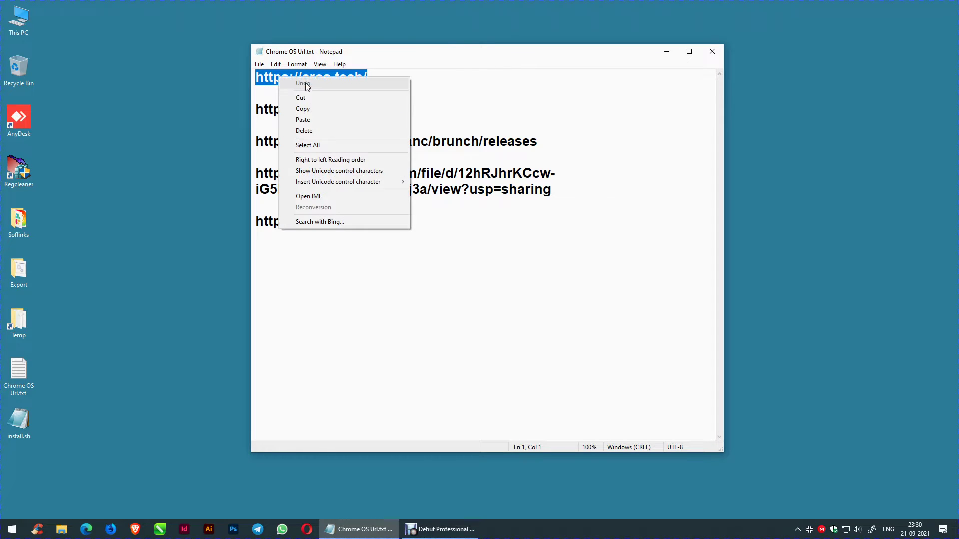
{"action": "left_click", "coordinate": [315, 109]}
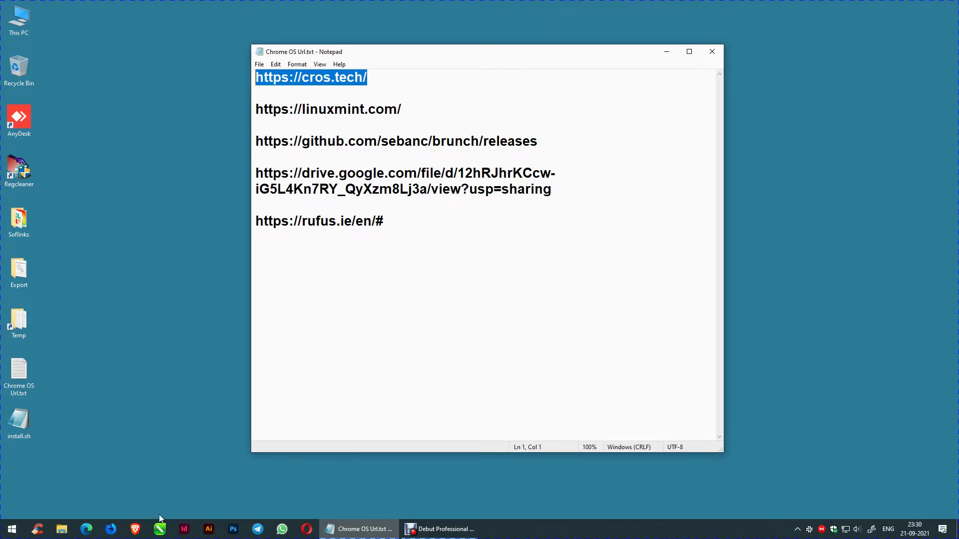
{"action": "left_click", "coordinate": [135, 529]}
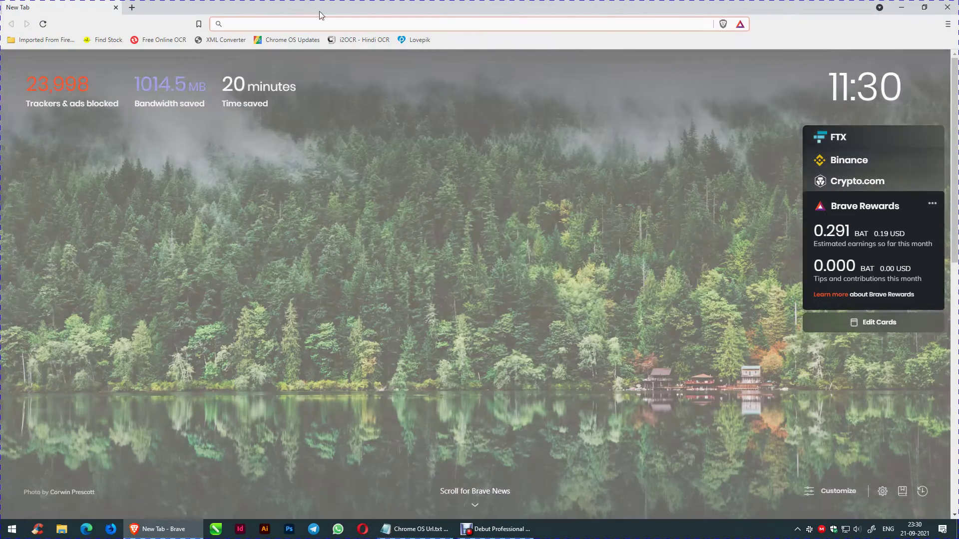
Step: Load cros.tech in Brave and go to its Table page of board versions
{"action": "key", "text": "ctrl+v"}
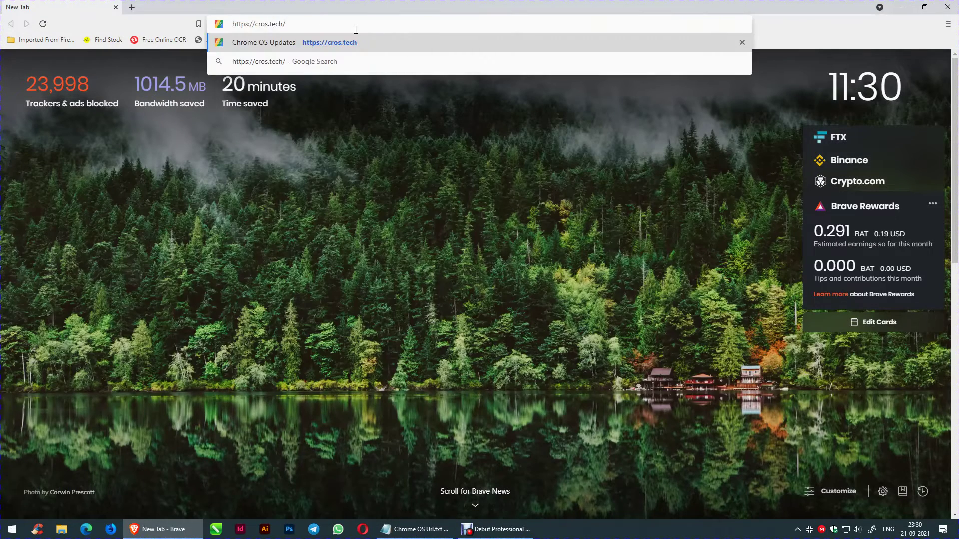
{"action": "key", "text": "Return"}
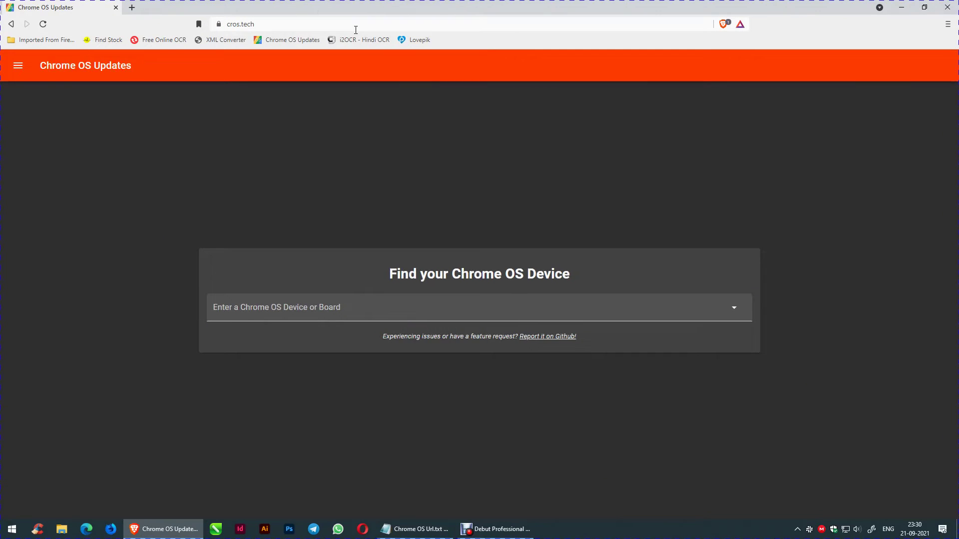
{"action": "left_click", "coordinate": [17, 66]}
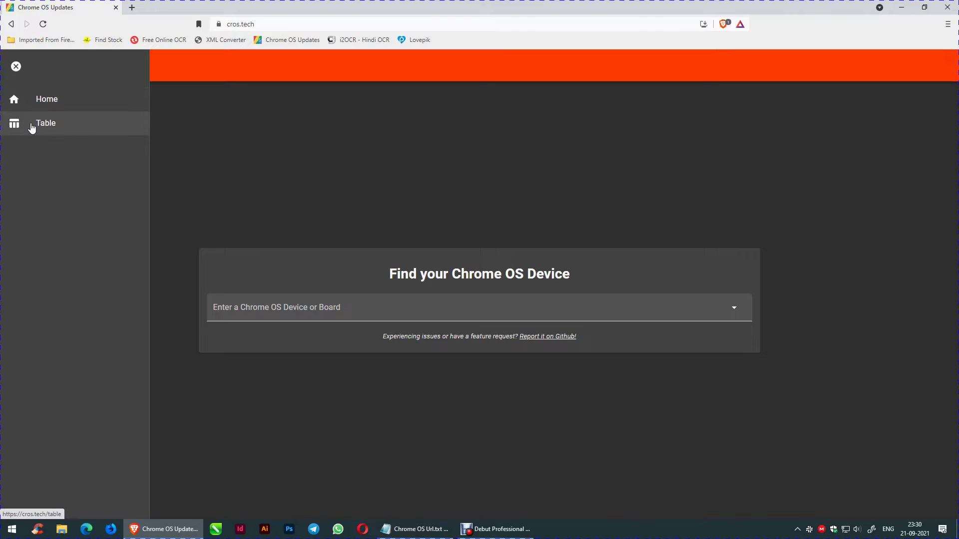
{"action": "left_click", "coordinate": [75, 130]}
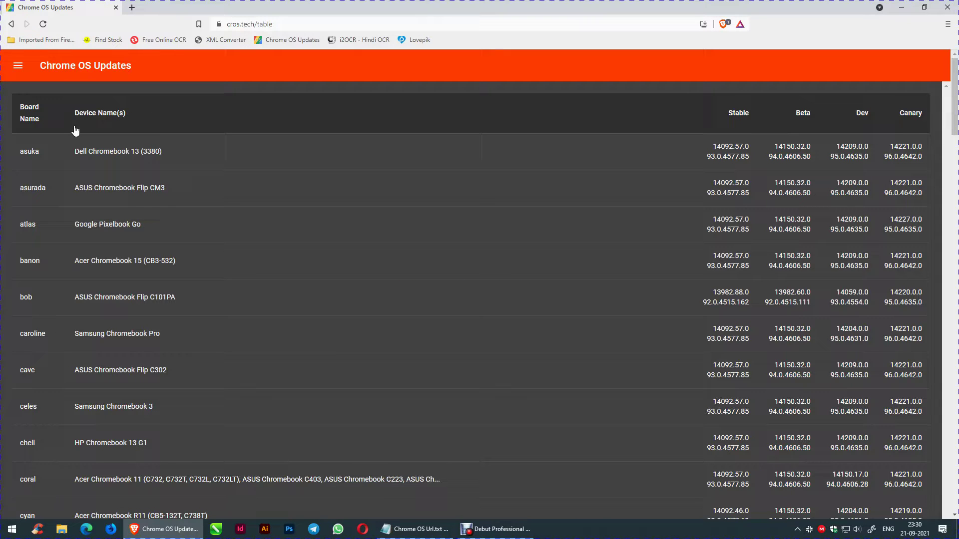
Step: Search the page for 'ramm', trying 'zork' in between, to find the rammus row
{"action": "key", "text": "ctrl+f"}
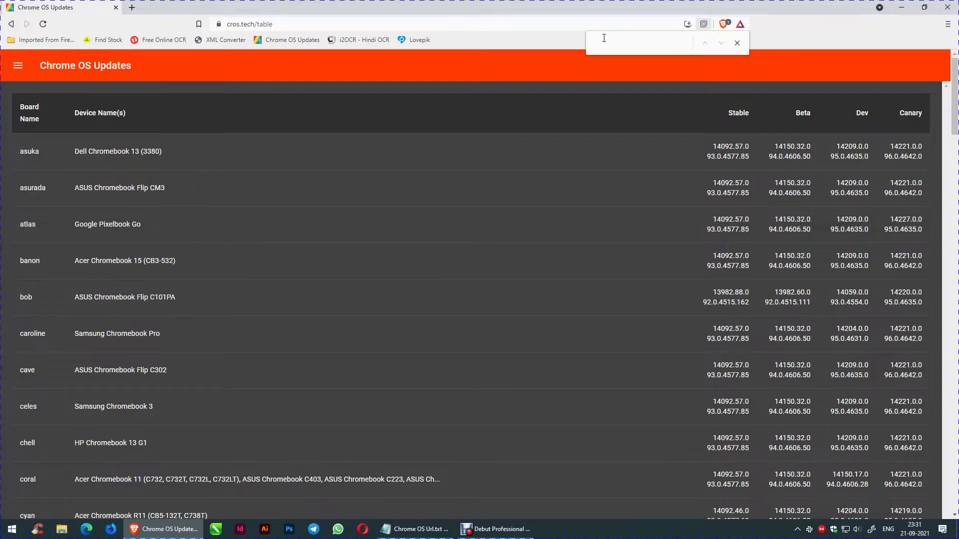
{"action": "type", "text": "rammus"}
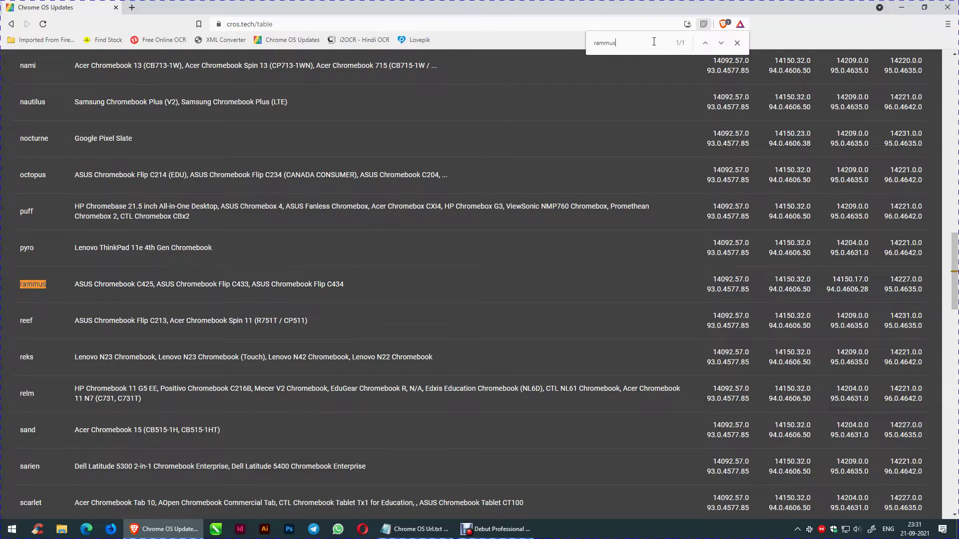
{"action": "left_click_drag", "start_coordinate": [633, 42], "coordinate": [525, 49]}
{"action": "key", "text": "BackSpace"}
{"action": "type", "text": "zork"}
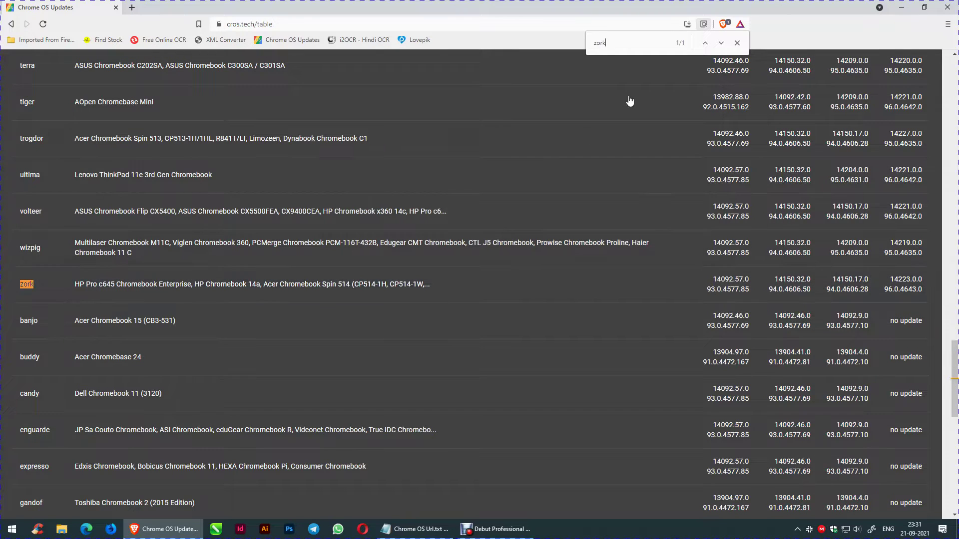
{"action": "left_click_drag", "start_coordinate": [620, 42], "coordinate": [528, 41]}
{"action": "type", "text": "rammu"}
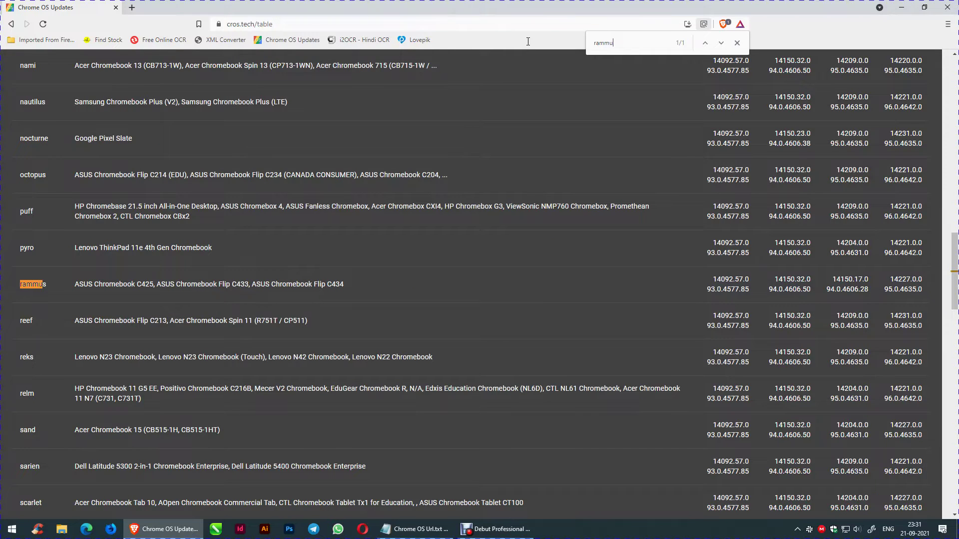
Step: Save the rammus version 92 recovery image zip to Downloads
{"action": "left_click", "coordinate": [134, 287]}
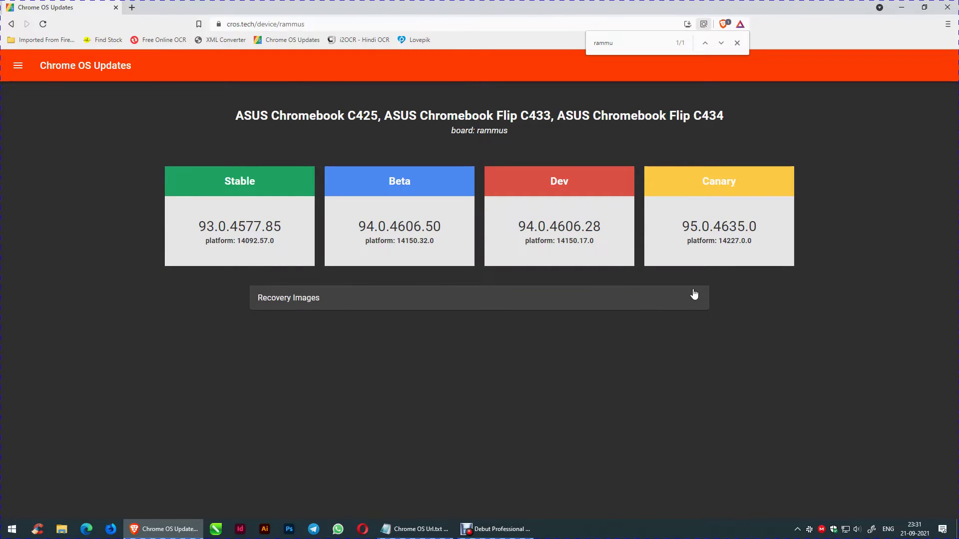
{"action": "left_click", "coordinate": [523, 302]}
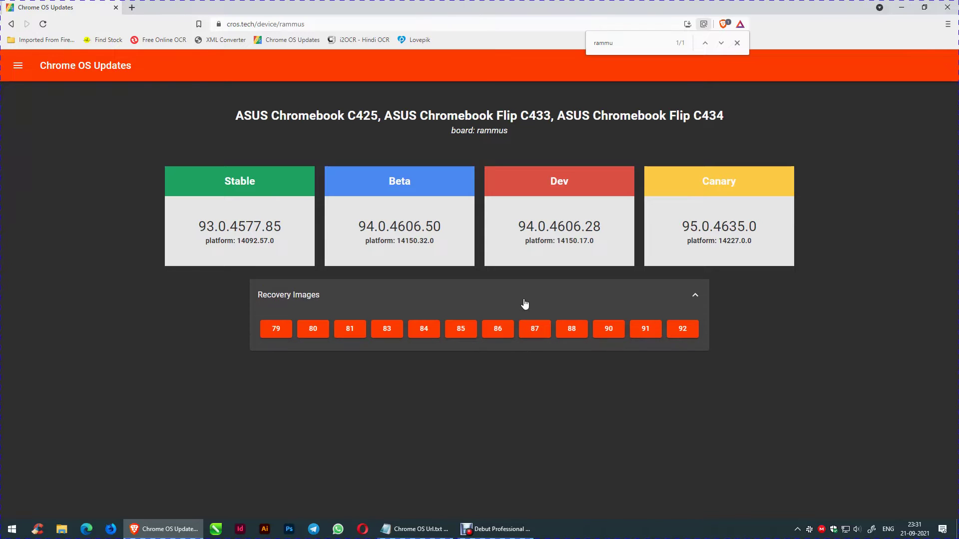
{"action": "left_click", "coordinate": [683, 329]}
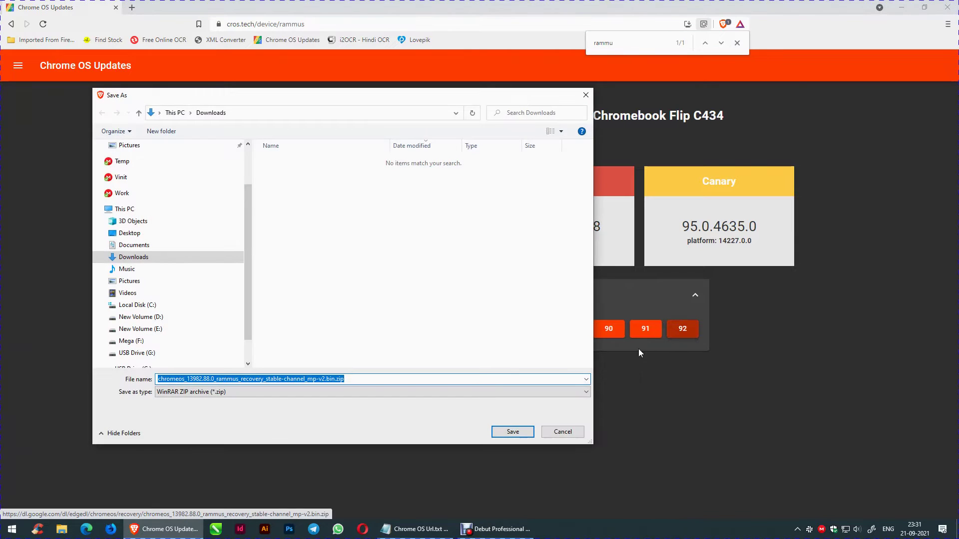
{"action": "left_click", "coordinate": [513, 432]}
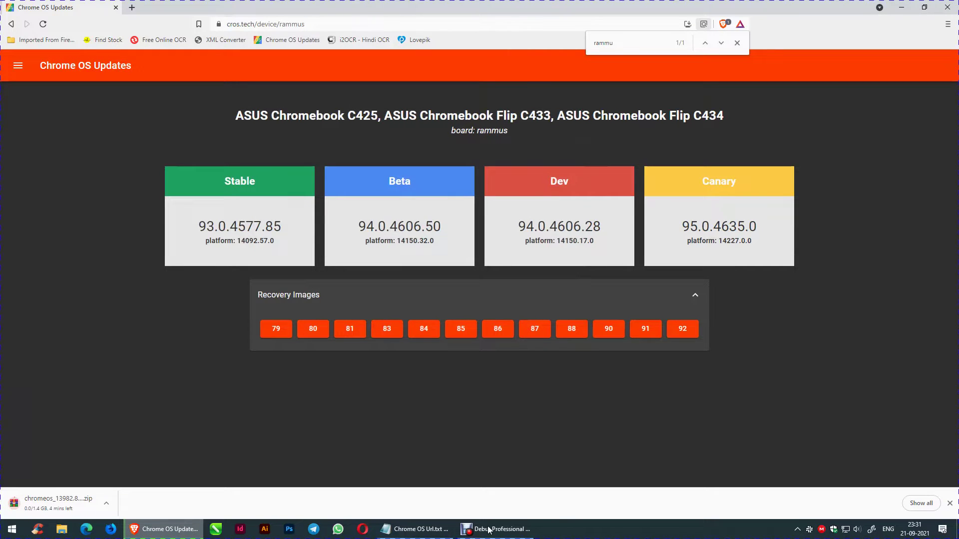
{"action": "left_click", "coordinate": [421, 529]}
{"action": "left_click_drag", "start_coordinate": [409, 108], "coordinate": [270, 109]}
Step: Copy the linuxmint.com link and open it in a new Brave tab
{"action": "right_click", "coordinate": [284, 111]}
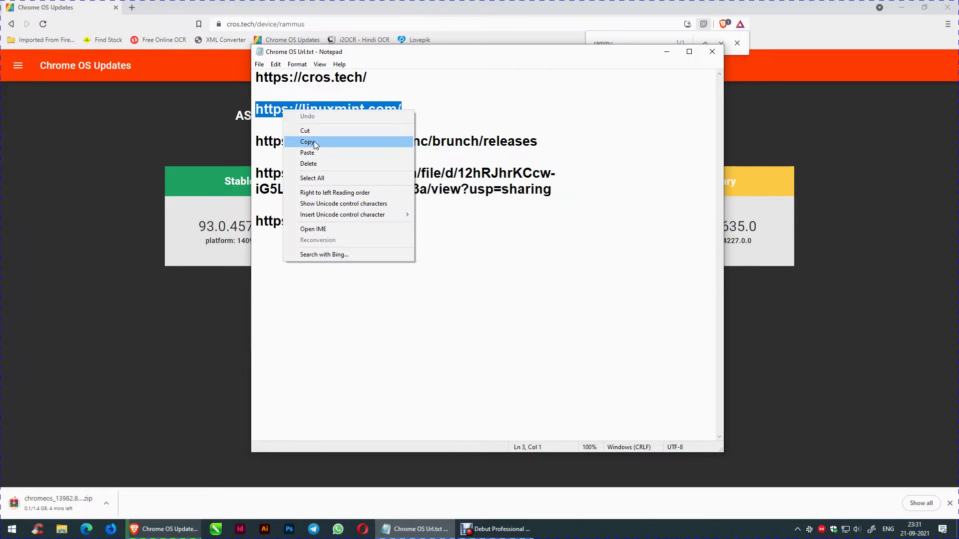
{"action": "left_click", "coordinate": [301, 141]}
{"action": "left_click", "coordinate": [138, 10]}
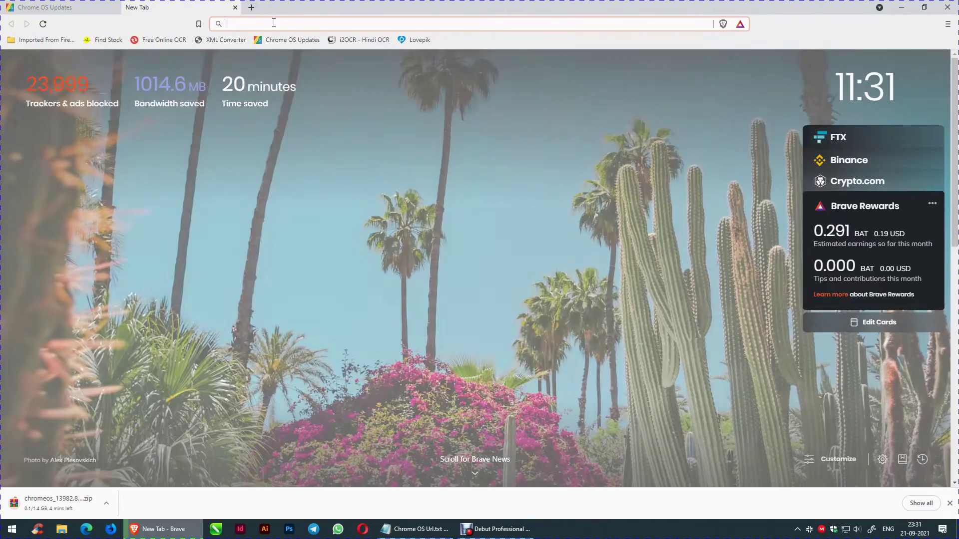
{"action": "key", "text": "ctrl+v"}
{"action": "key", "text": "Return"}
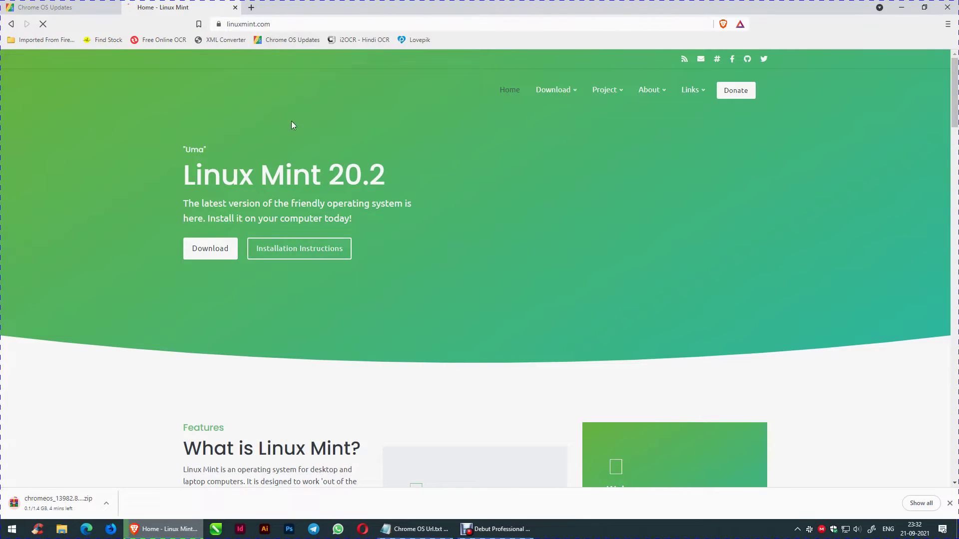
Step: Save the Linux Mint 20.2 Cinnamon 64-bit ISO from the LayerOnline mirror
{"action": "left_click", "coordinate": [210, 252]}
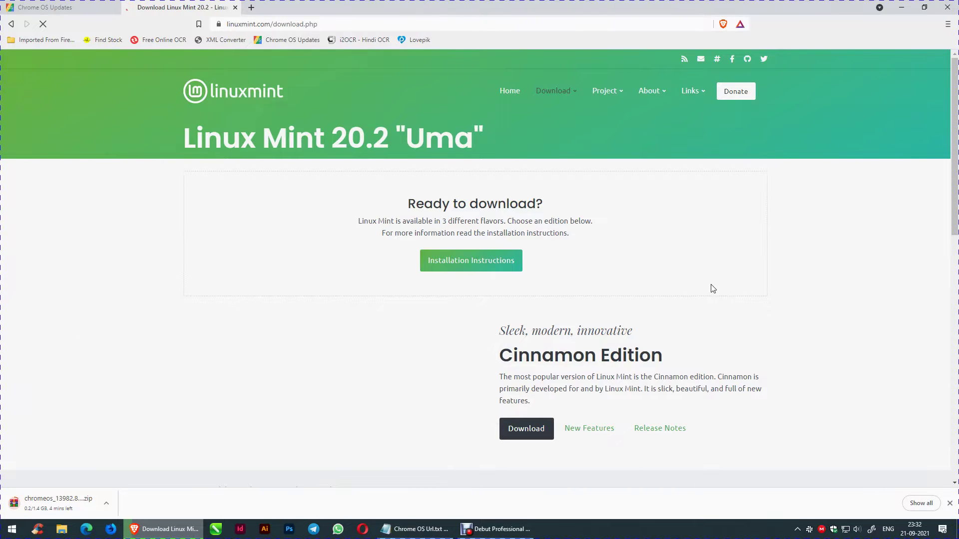
{"action": "scroll", "coordinate": [712, 289], "scroll_direction": "down", "scroll_amount": 4}
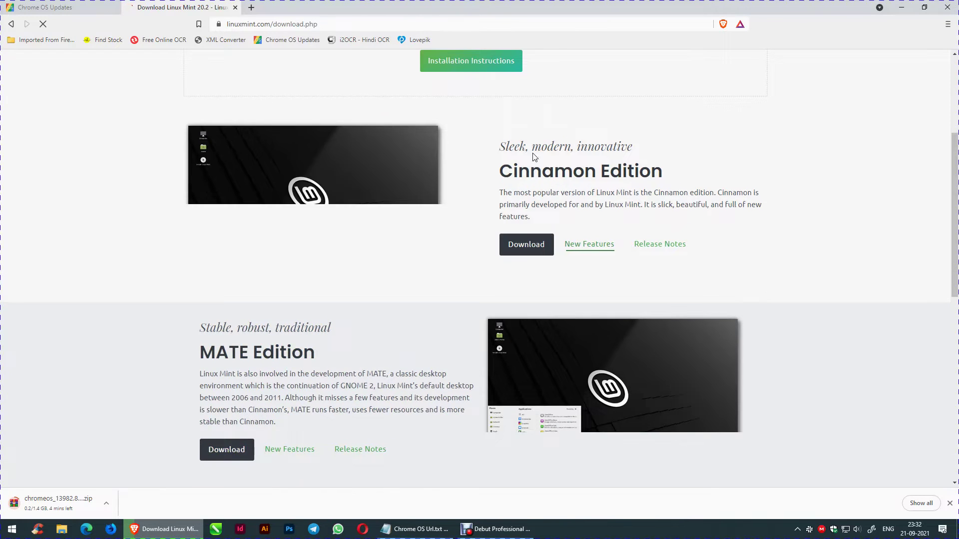
{"action": "left_click_drag", "start_coordinate": [502, 139], "coordinate": [549, 220]}
{"action": "left_click", "coordinate": [583, 272]}
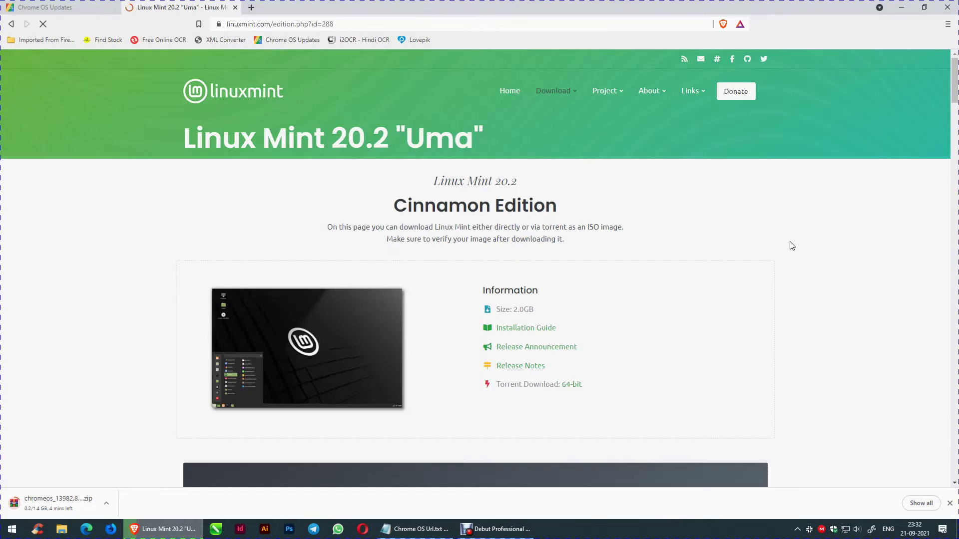
{"action": "scroll", "coordinate": [603, 311], "scroll_direction": "down", "scroll_amount": 10}
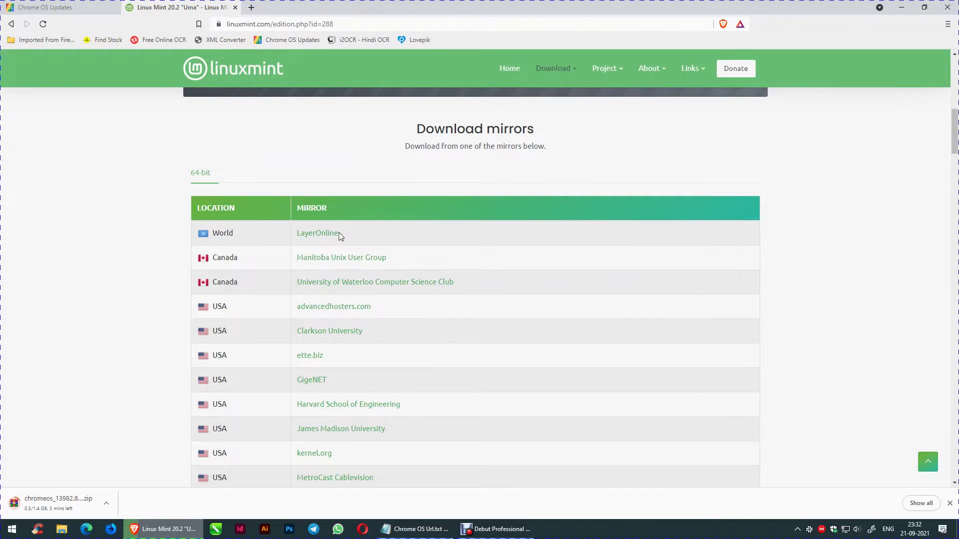
{"action": "left_click", "coordinate": [317, 234]}
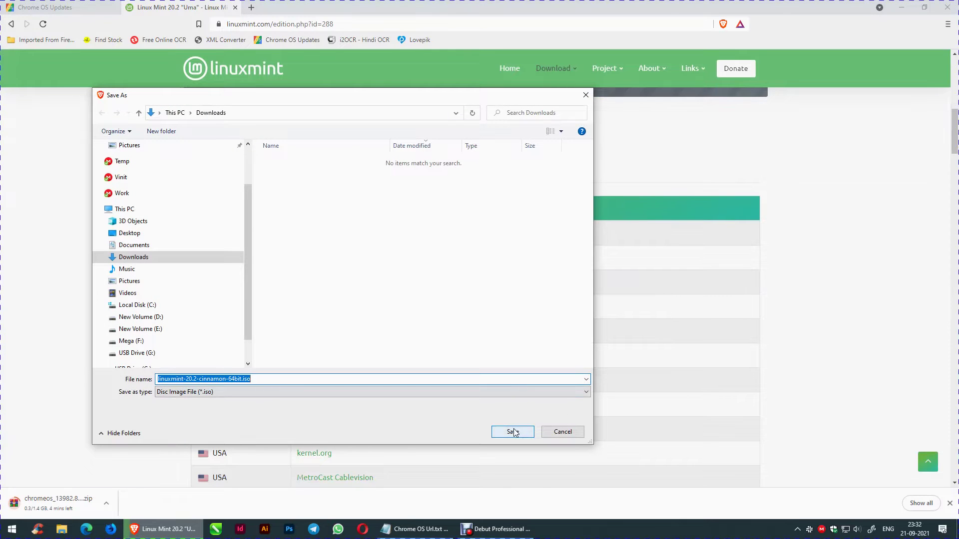
{"action": "left_click", "coordinate": [515, 432]}
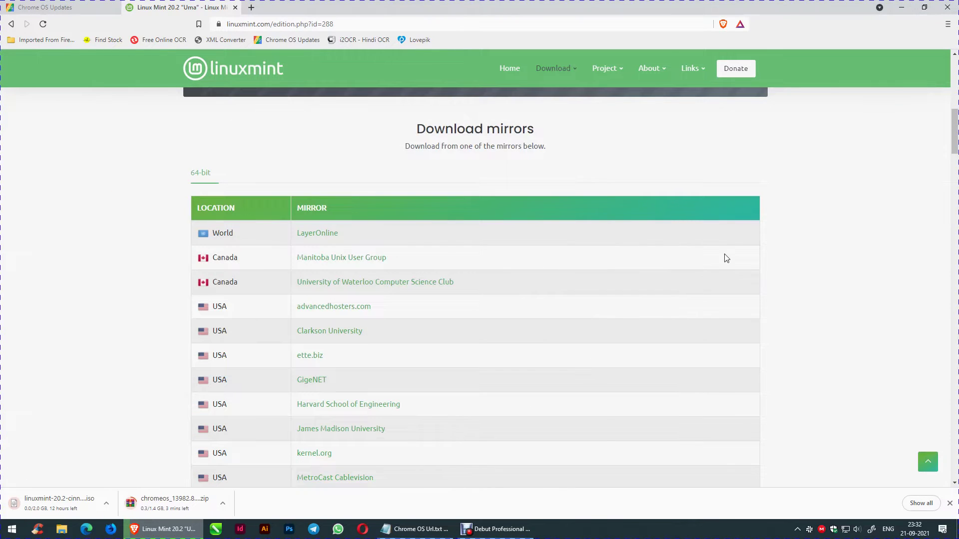
{"action": "left_click", "coordinate": [418, 529]}
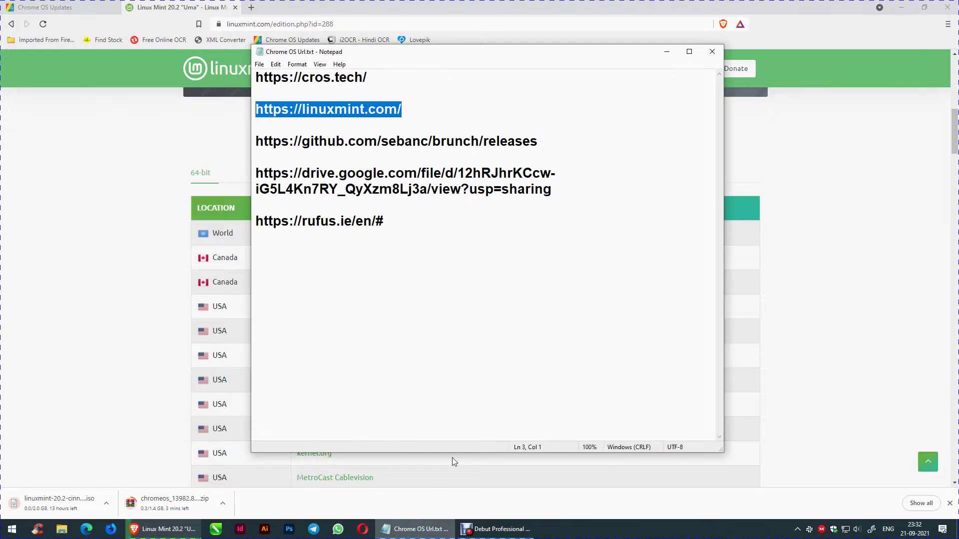
Step: Copy the GitHub brunch releases link and open it in a new tab
{"action": "left_click_drag", "start_coordinate": [257, 141], "coordinate": [538, 142]}
{"action": "right_click", "coordinate": [505, 143]}
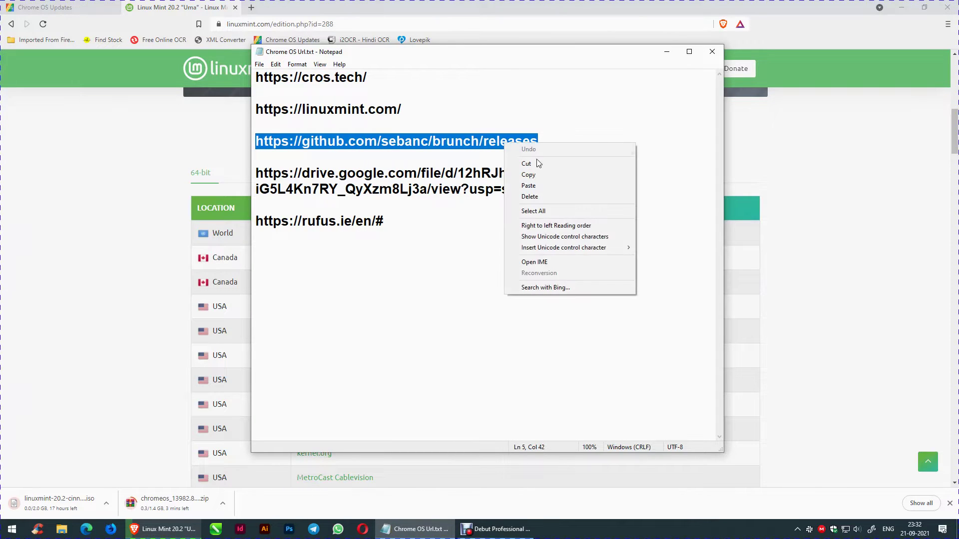
{"action": "left_click", "coordinate": [538, 175]}
{"action": "left_click", "coordinate": [273, 4]}
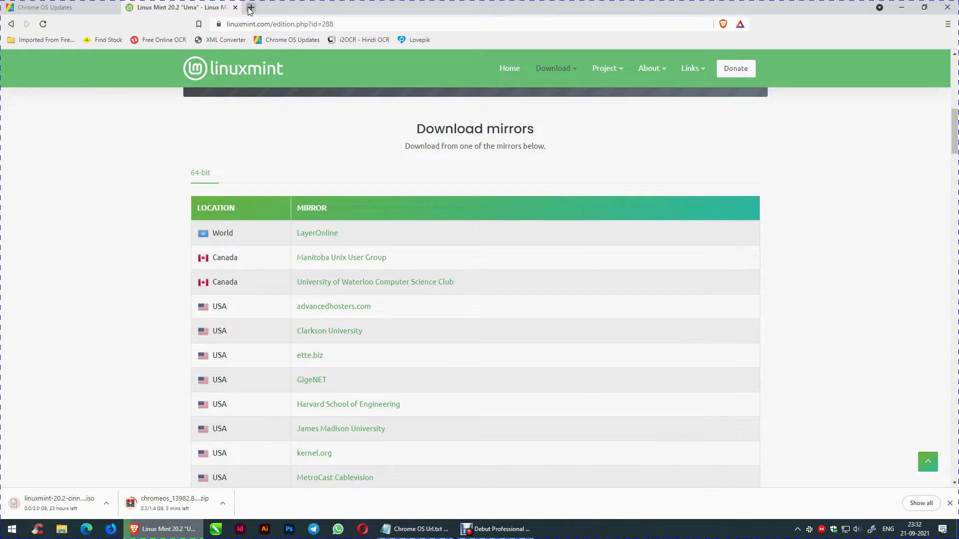
{"action": "left_click", "coordinate": [252, 8]}
{"action": "key", "text": "ctrl+v"}
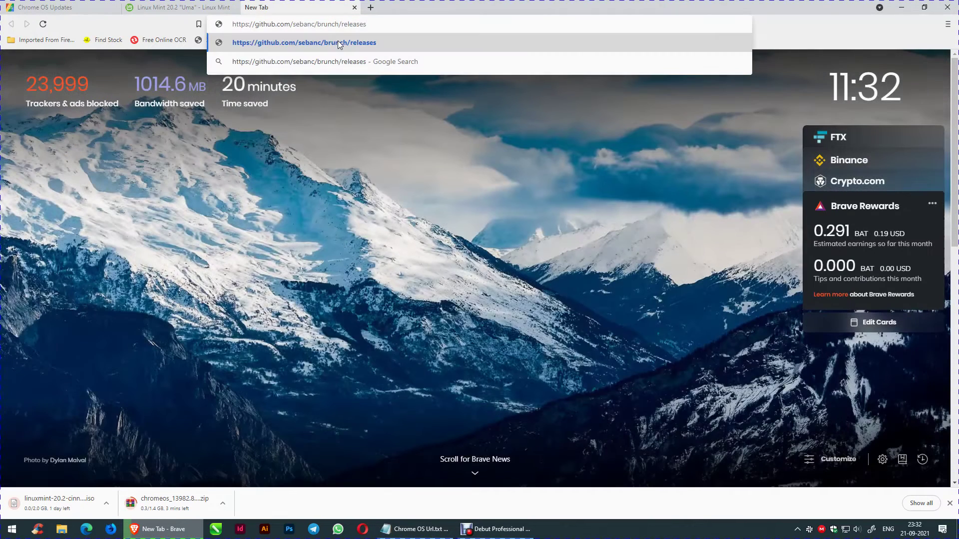
{"action": "left_click", "coordinate": [338, 41]}
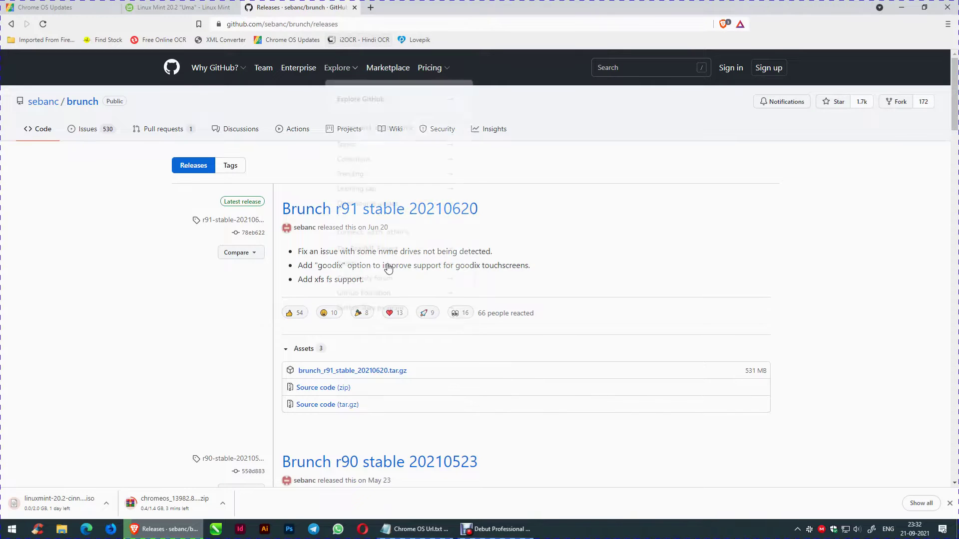
Step: Save brunch_r91_stable_20210620.tar.gz from the r91 stable assets to Downloads
{"action": "scroll", "coordinate": [819, 190], "scroll_direction": "down", "scroll_amount": 1}
{"action": "scroll", "coordinate": [819, 190], "scroll_direction": "down", "scroll_amount": 3}
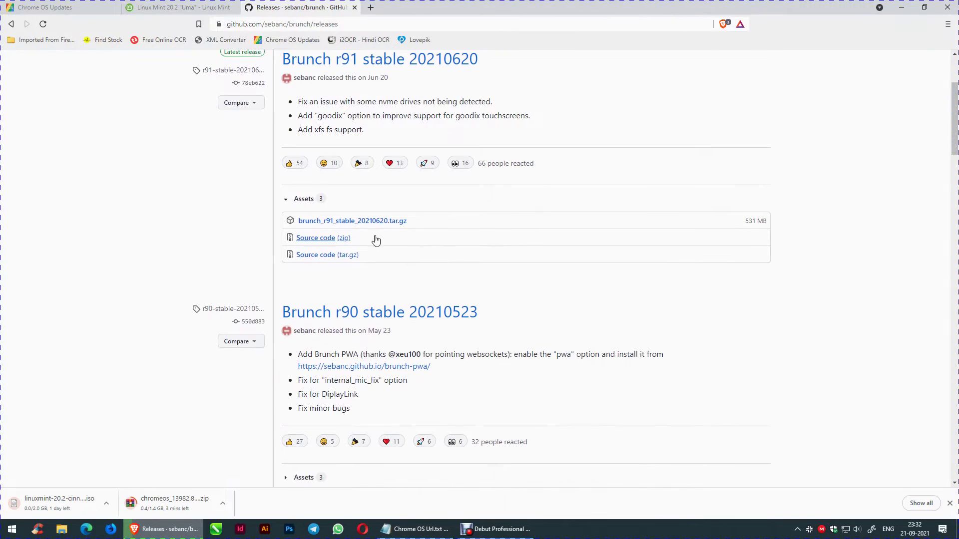
{"action": "left_click", "coordinate": [287, 200]}
{"action": "left_click", "coordinate": [286, 200]}
{"action": "left_click", "coordinate": [367, 223]}
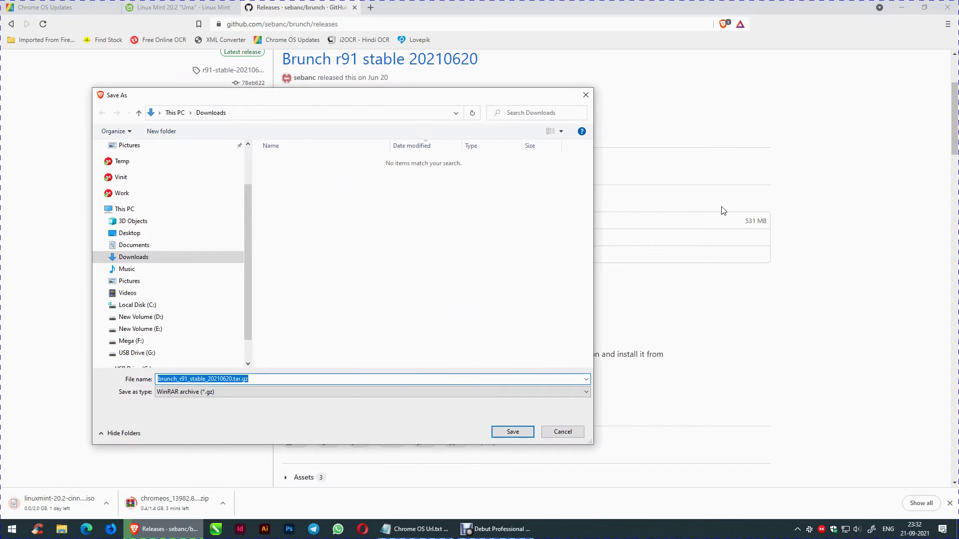
{"action": "left_click", "coordinate": [513, 432]}
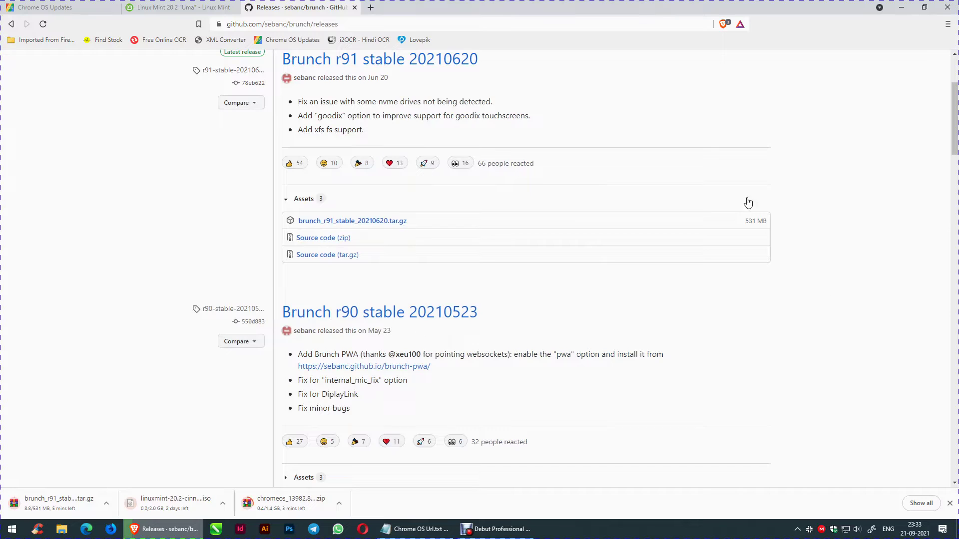
{"action": "left_click", "coordinate": [415, 529]}
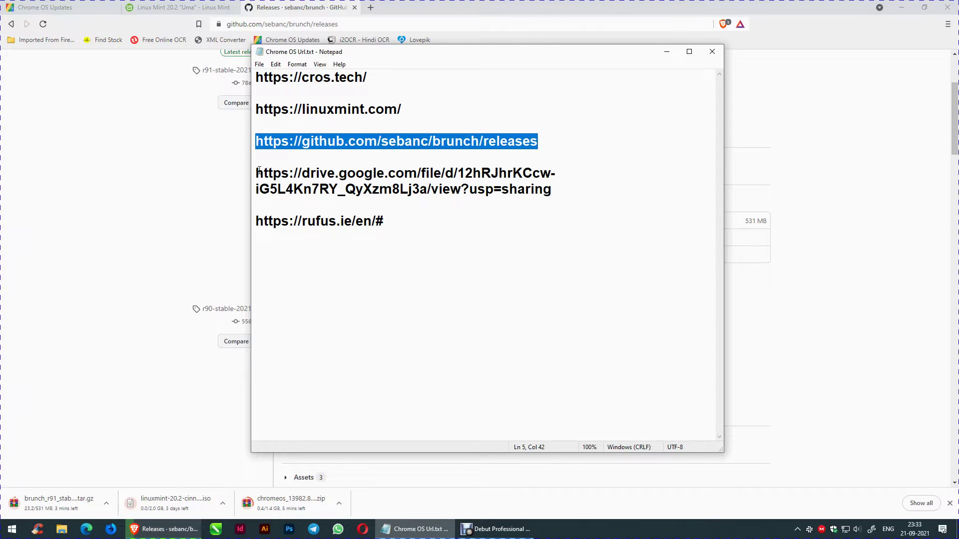
Step: Open the Google Drive link in a new tab and save install.sh via Download anyway
{"action": "left_click_drag", "start_coordinate": [257, 171], "coordinate": [551, 190]}
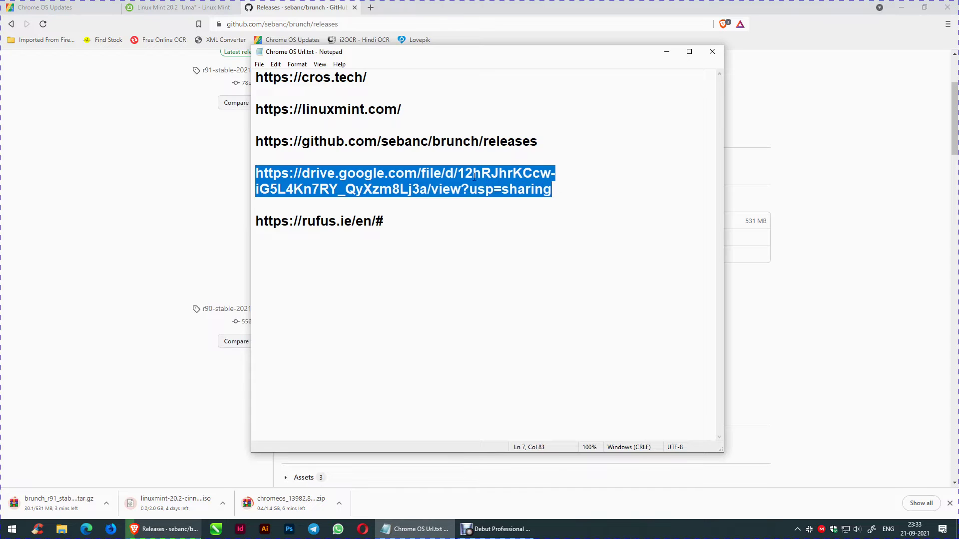
{"action": "right_click", "coordinate": [474, 175]}
{"action": "left_click", "coordinate": [510, 211]}
{"action": "left_click", "coordinate": [370, 7]}
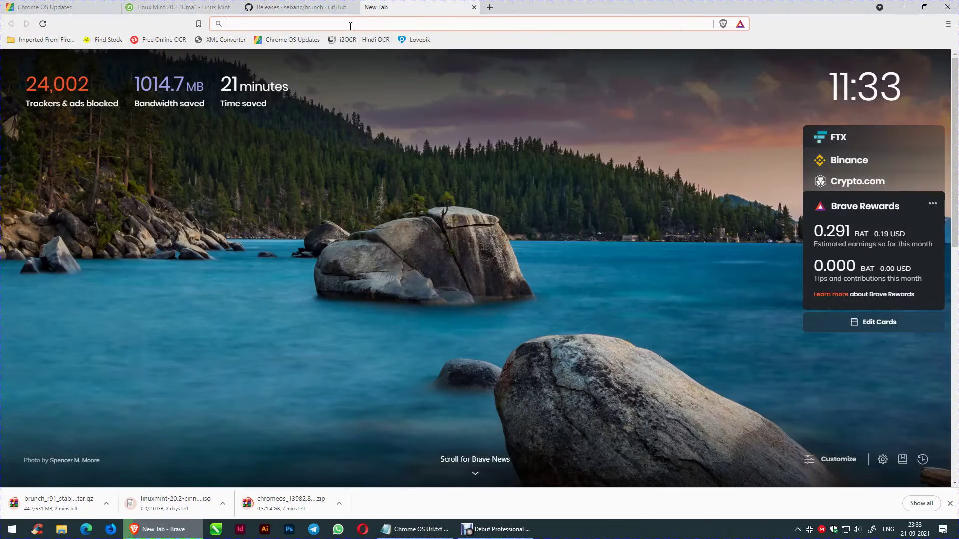
{"action": "key", "text": "ctrl+v"}
{"action": "key", "text": "Return"}
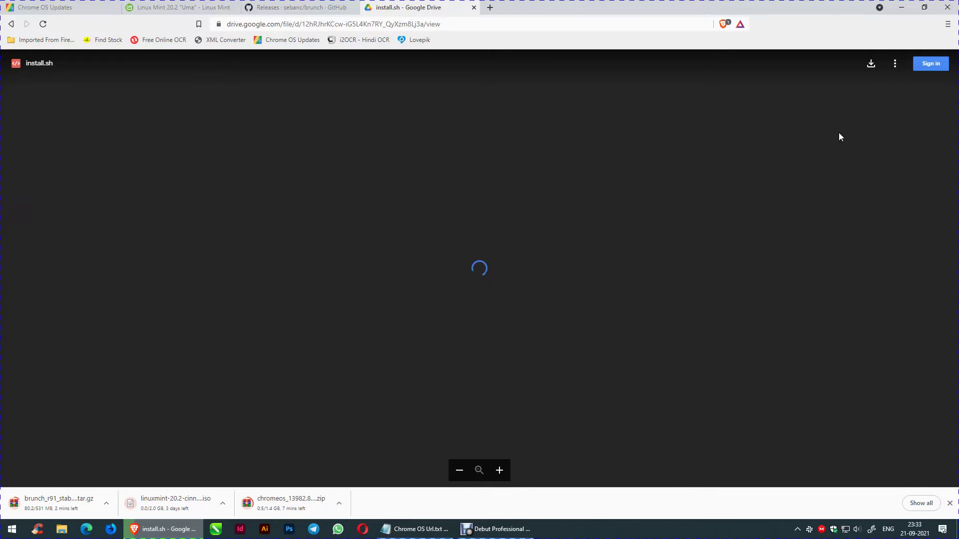
{"action": "left_click", "coordinate": [872, 64]}
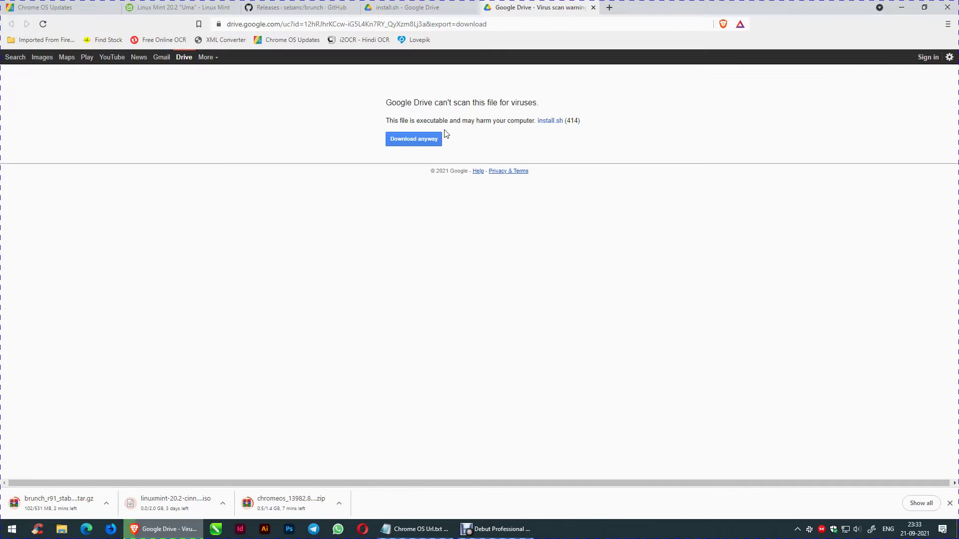
{"action": "left_click", "coordinate": [402, 143]}
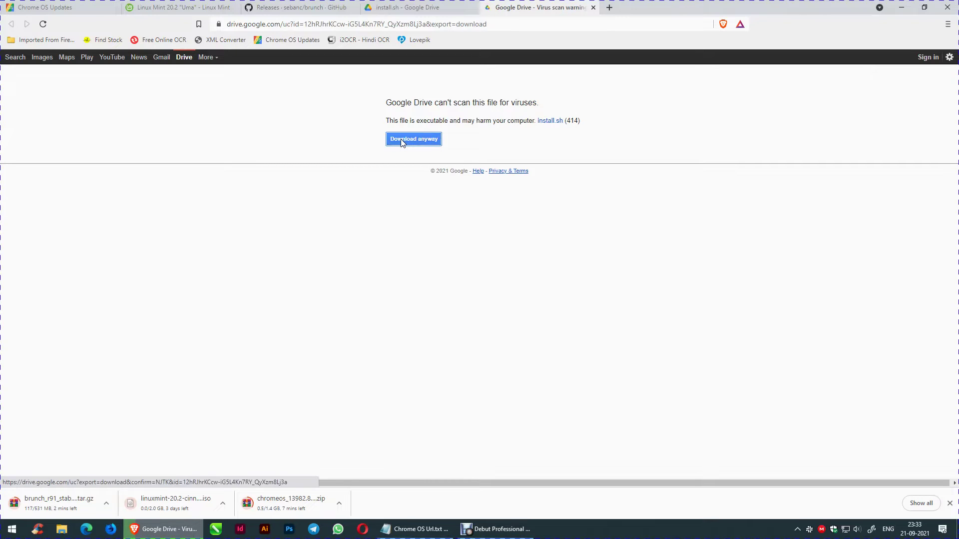
{"action": "left_click", "coordinate": [512, 432]}
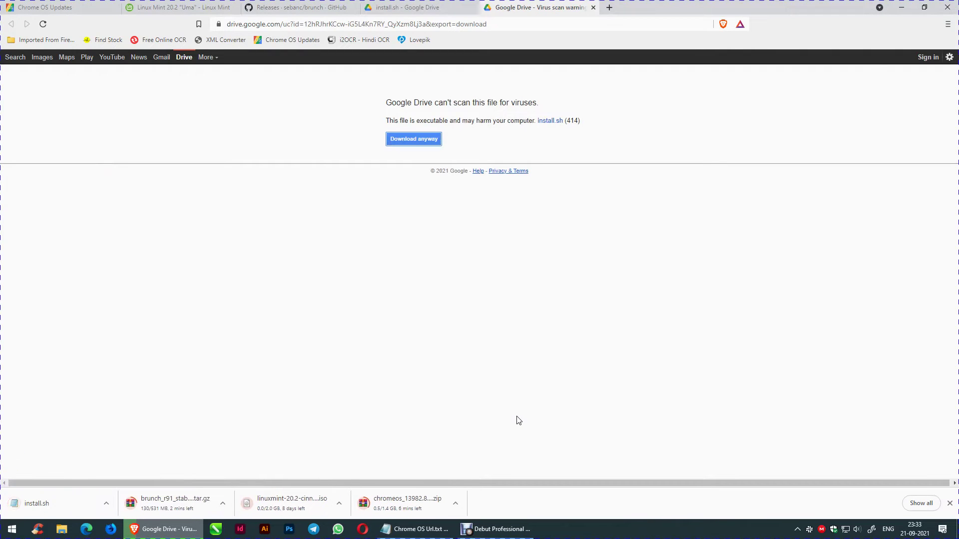
Step: Copy the rufus.ie link from the notes and load it in a new tab
{"action": "left_click", "coordinate": [414, 532]}
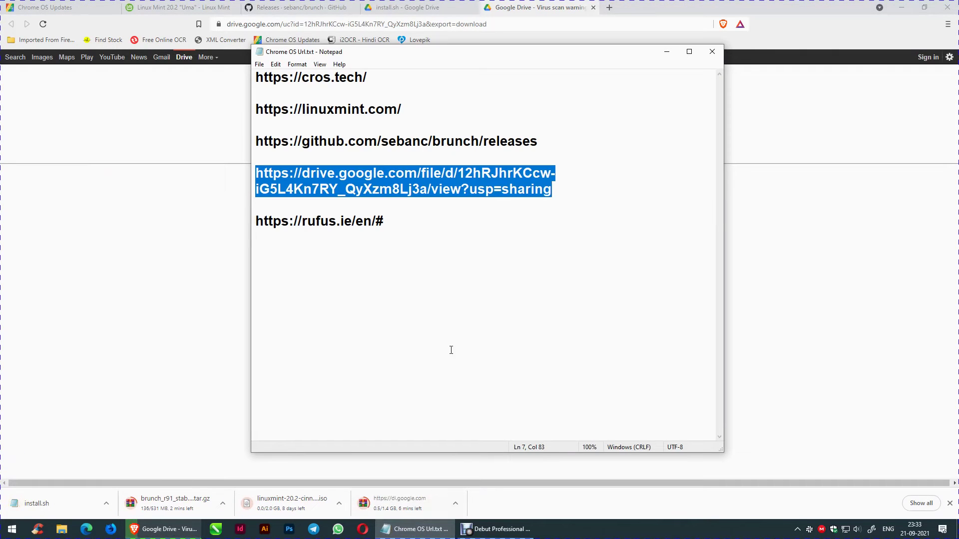
{"action": "left_click_drag", "start_coordinate": [385, 221], "coordinate": [255, 221]}
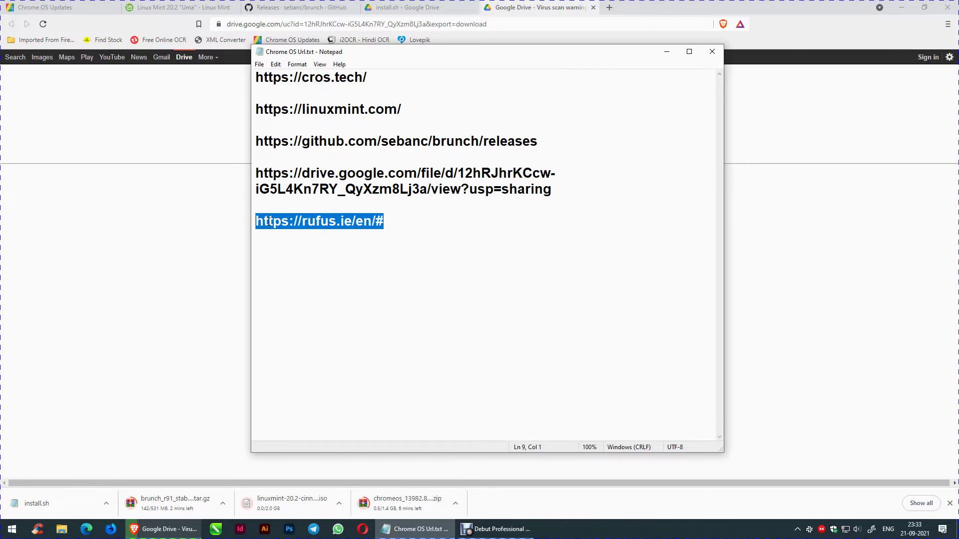
{"action": "right_click", "coordinate": [283, 223]}
{"action": "left_click", "coordinate": [317, 253]}
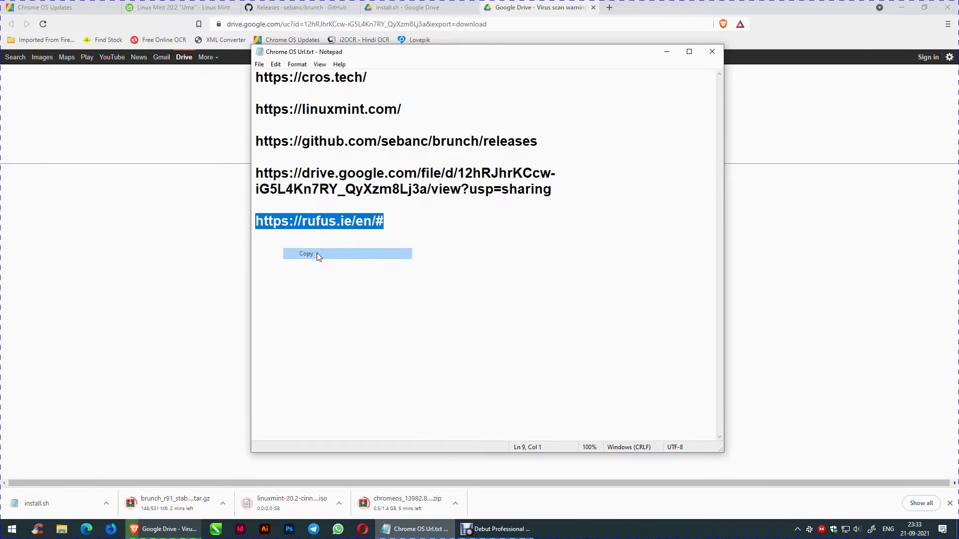
{"action": "left_click", "coordinate": [609, 7]}
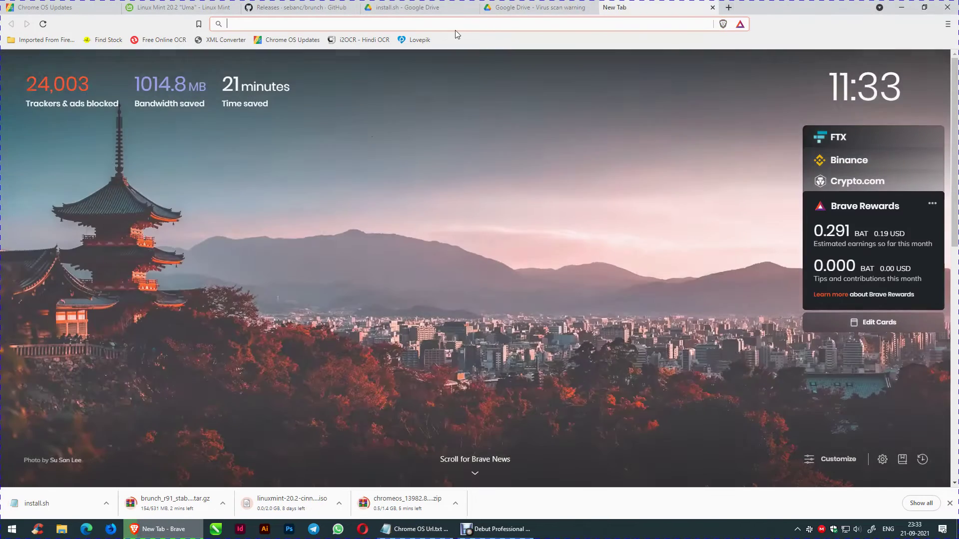
{"action": "key", "text": "ctrl+v"}
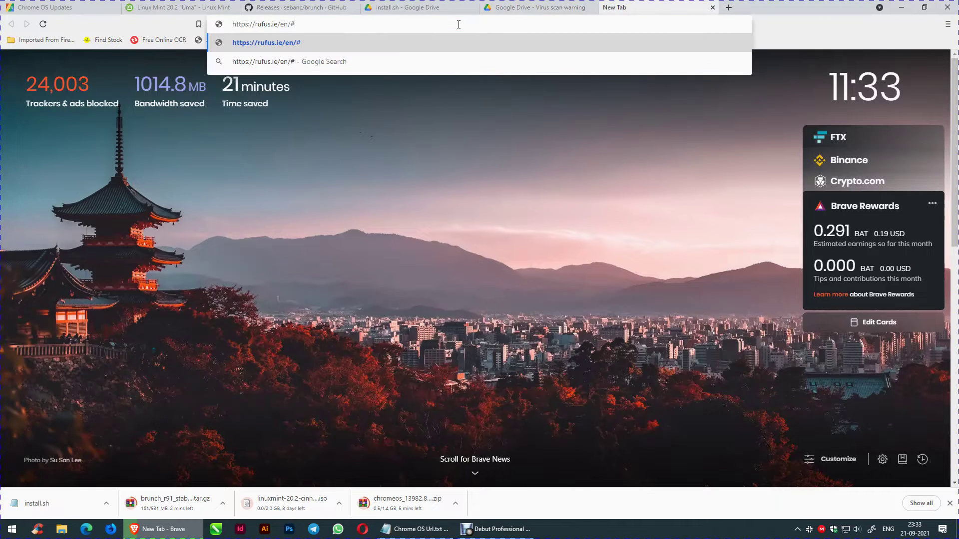
{"action": "key", "text": "Return"}
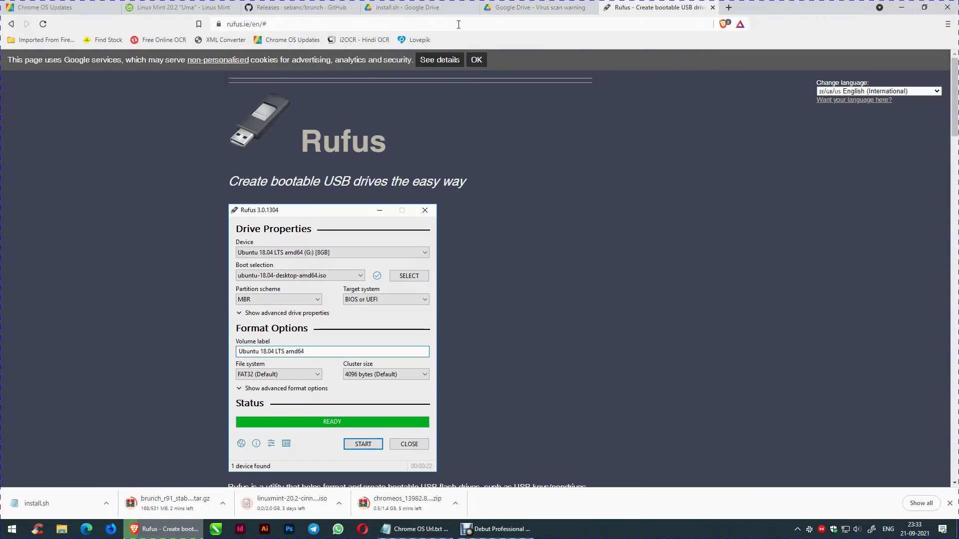
Step: Save the Rufus 3.15 Portable download, rufus-3.15p.exe, to Downloads
{"action": "scroll", "coordinate": [367, 305], "scroll_direction": "down", "scroll_amount": 9}
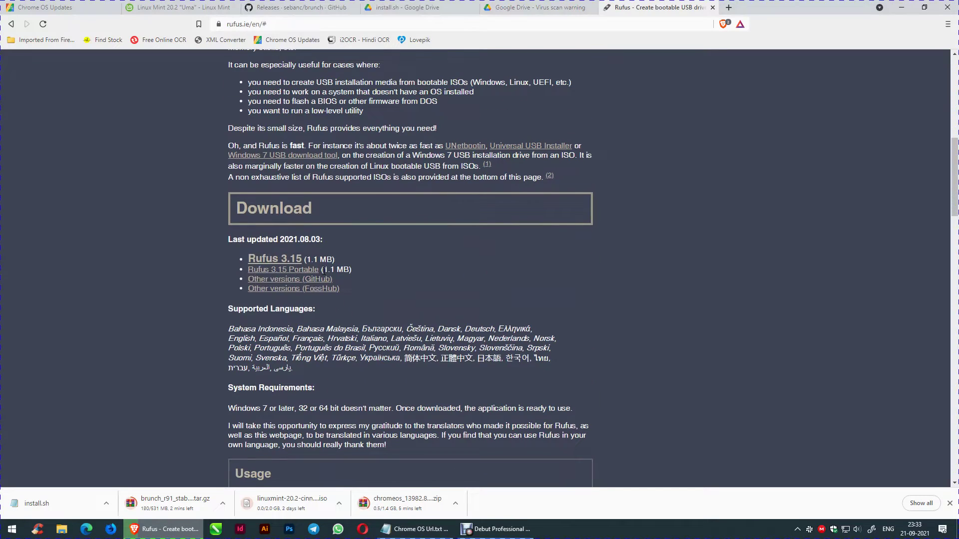
{"action": "left_click", "coordinate": [291, 272]}
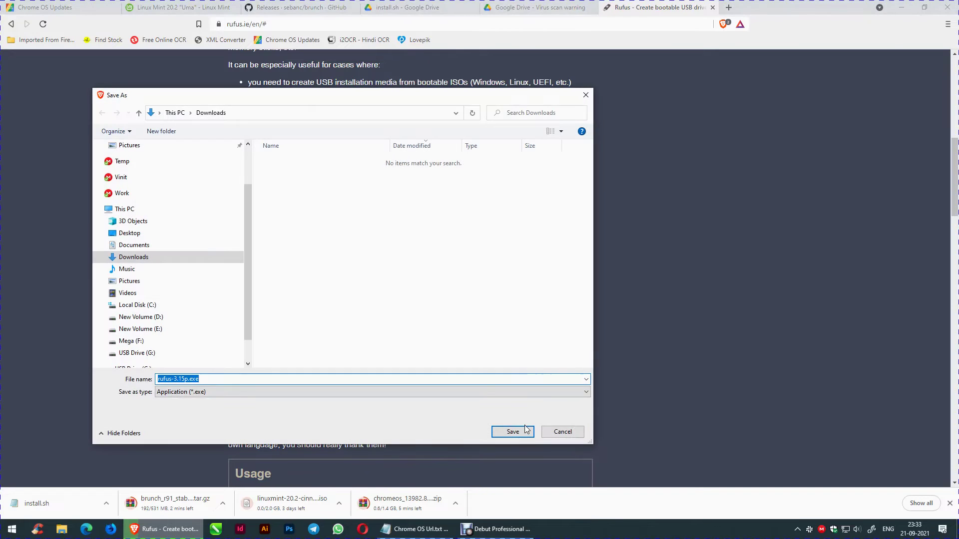
{"action": "left_click", "coordinate": [517, 430]}
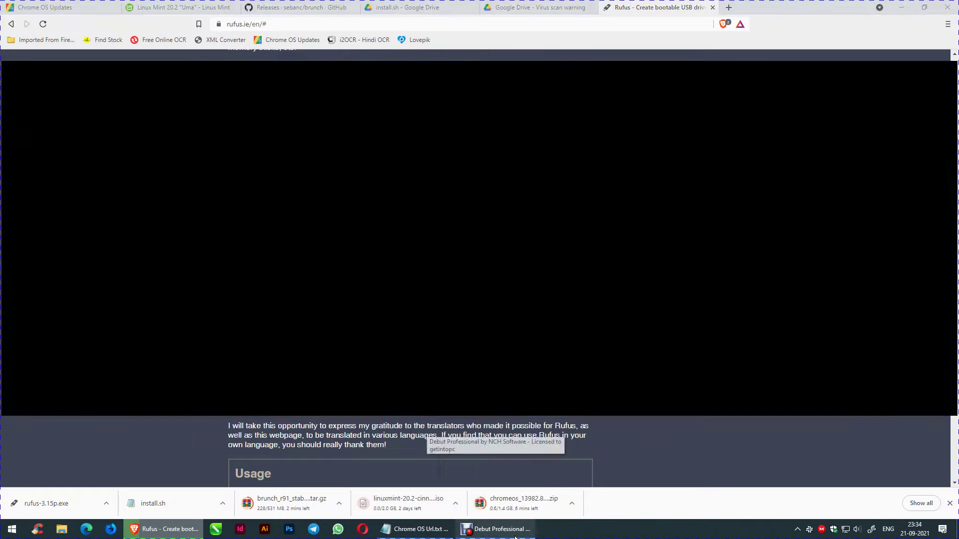
{"action": "left_click", "coordinate": [435, 468]}
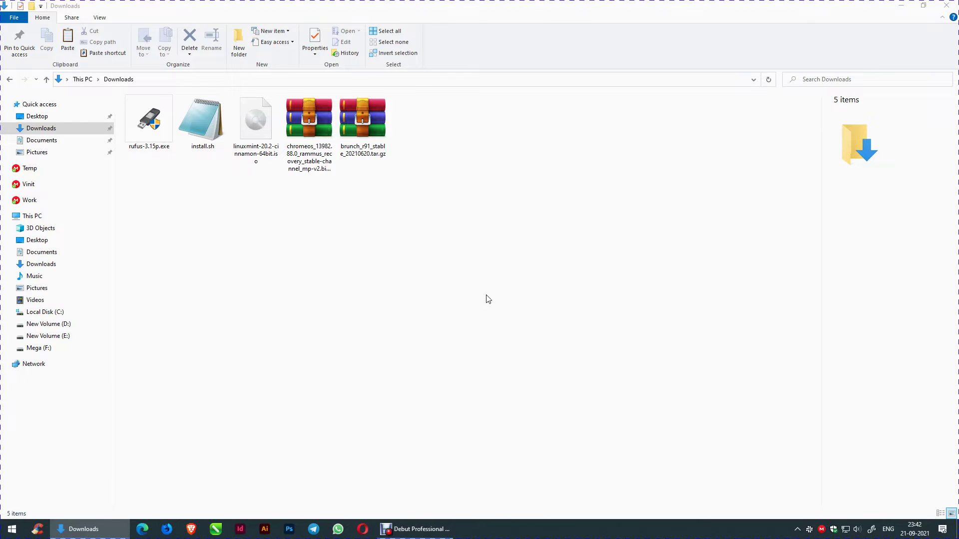
Step: Box-select the five downloads, deselect them, then select rufus-3.15p.exe
{"action": "left_click_drag", "start_coordinate": [137, 241], "coordinate": [476, 121]}
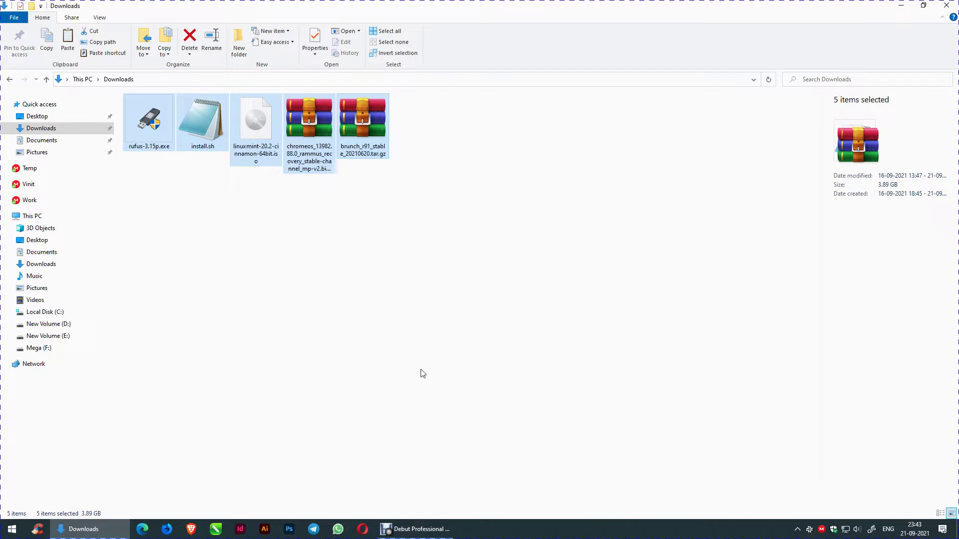
{"action": "left_click", "coordinate": [422, 372]}
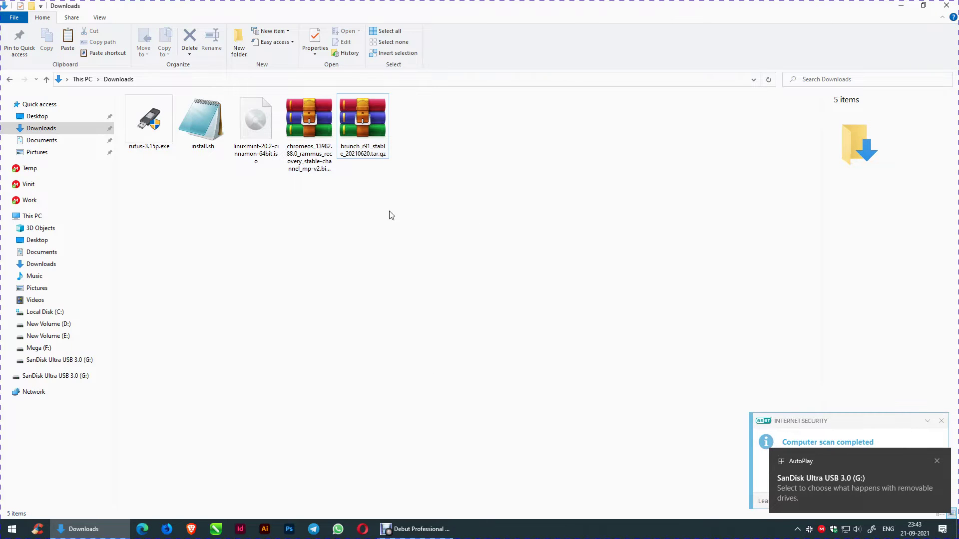
{"action": "left_click", "coordinate": [148, 122]}
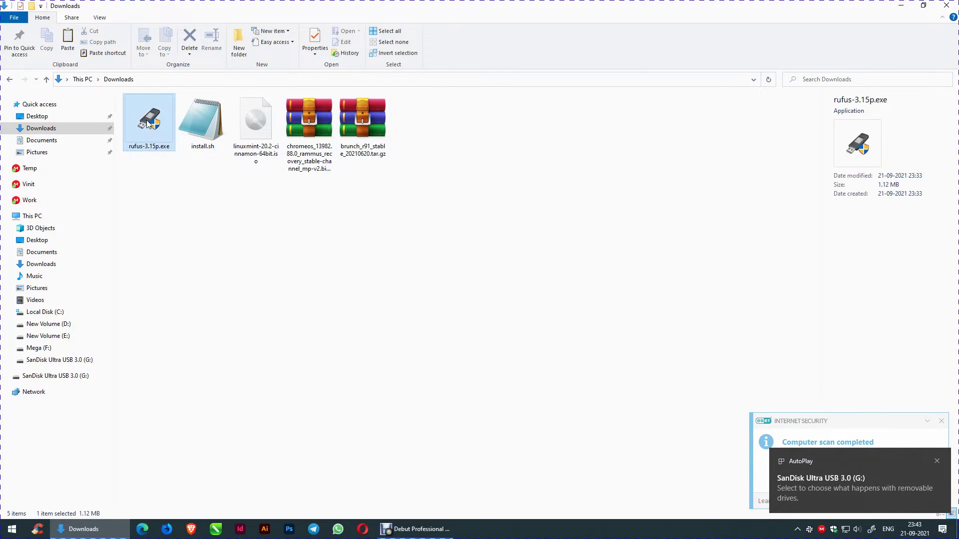
Step: Run Rufus as administrator and choose linuxmint-20.2-cinnamon-64bit.iso as the boot image
{"action": "right_click", "coordinate": [149, 122]}
{"action": "left_click", "coordinate": [170, 140]}
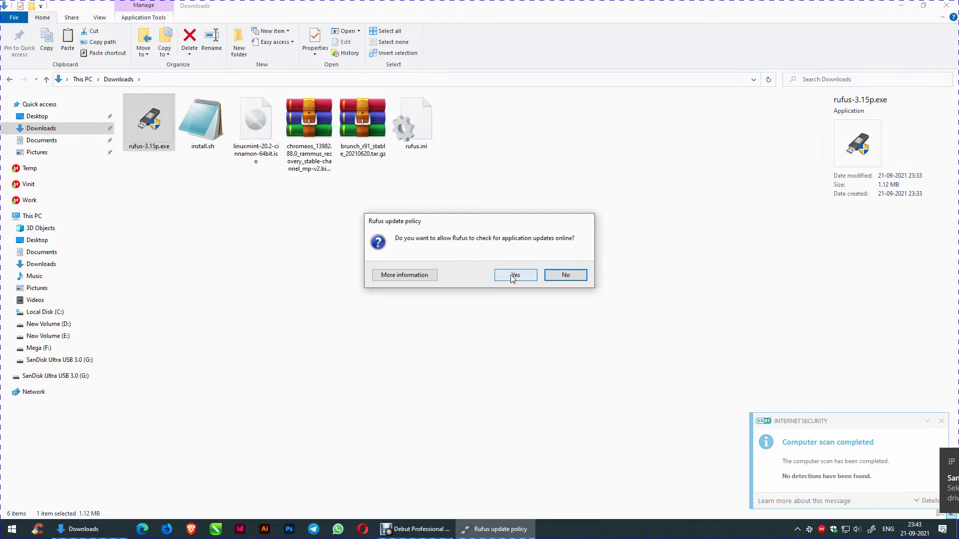
{"action": "left_click", "coordinate": [514, 274]}
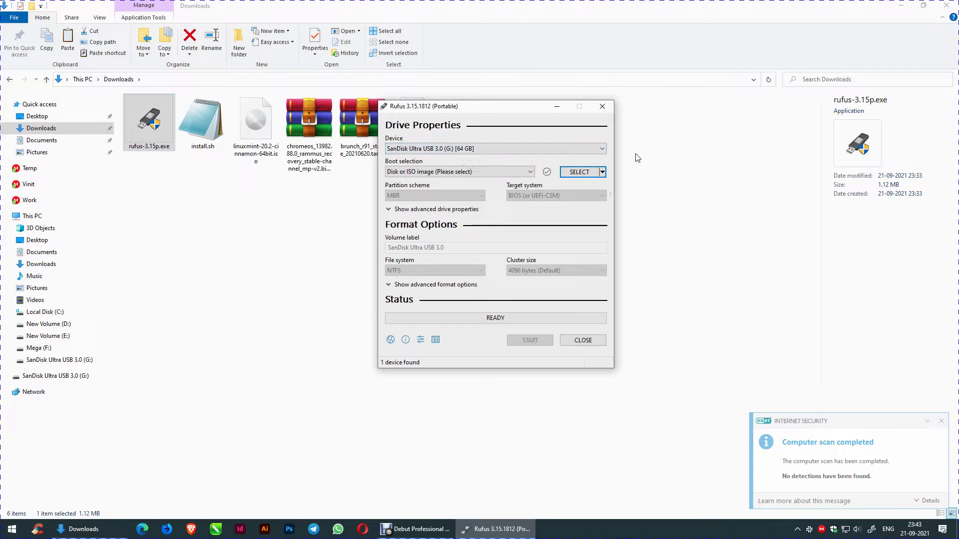
{"action": "left_click", "coordinate": [578, 173]}
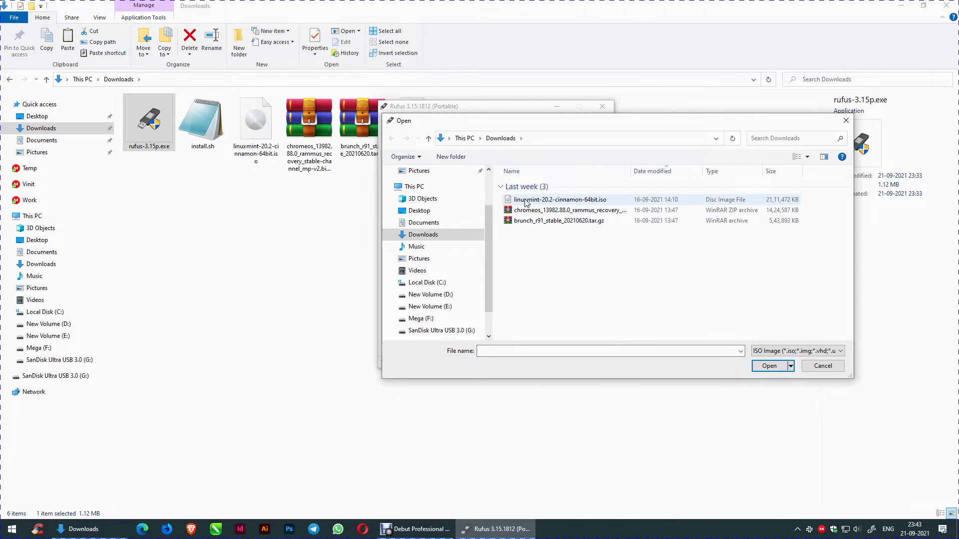
{"action": "left_click_drag", "start_coordinate": [544, 127], "coordinate": [593, 130]}
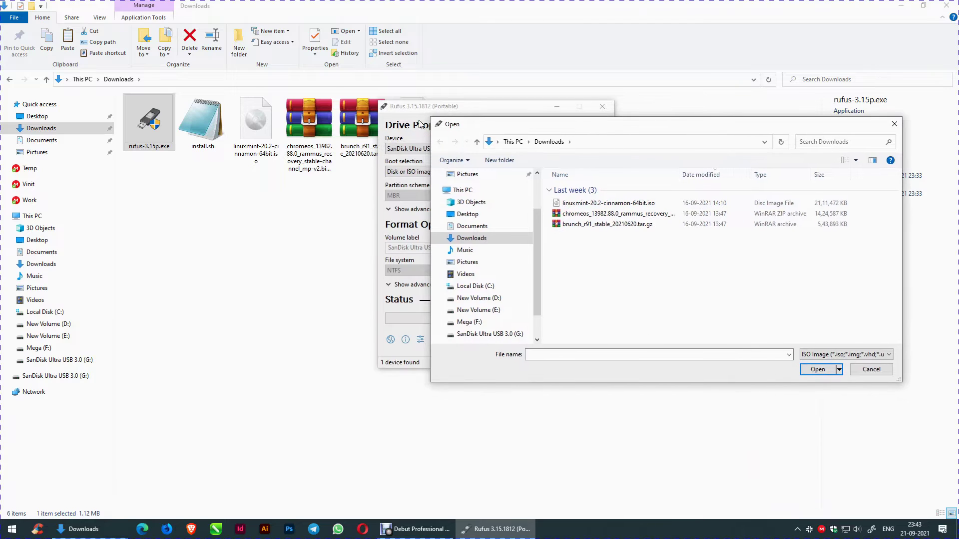
{"action": "left_click", "coordinate": [622, 204]}
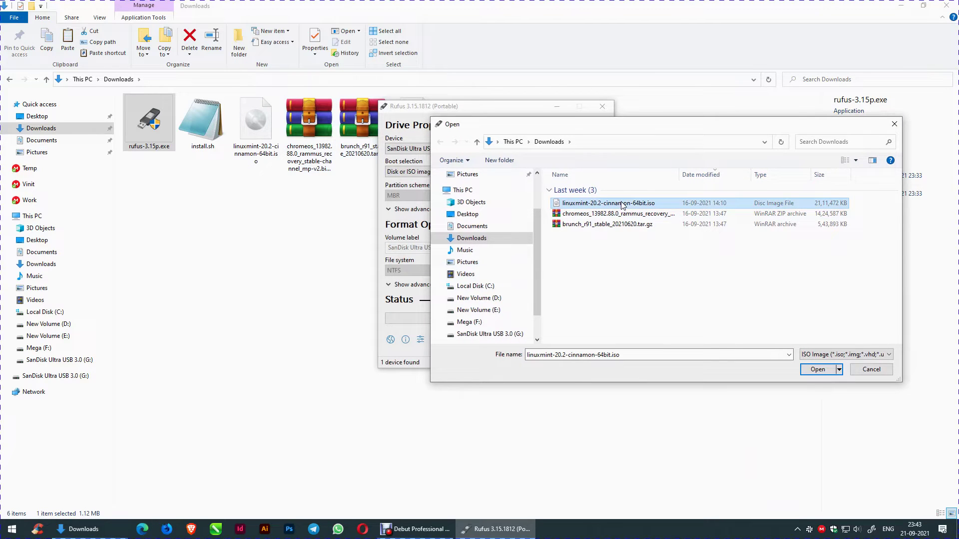
{"action": "left_click", "coordinate": [819, 370]}
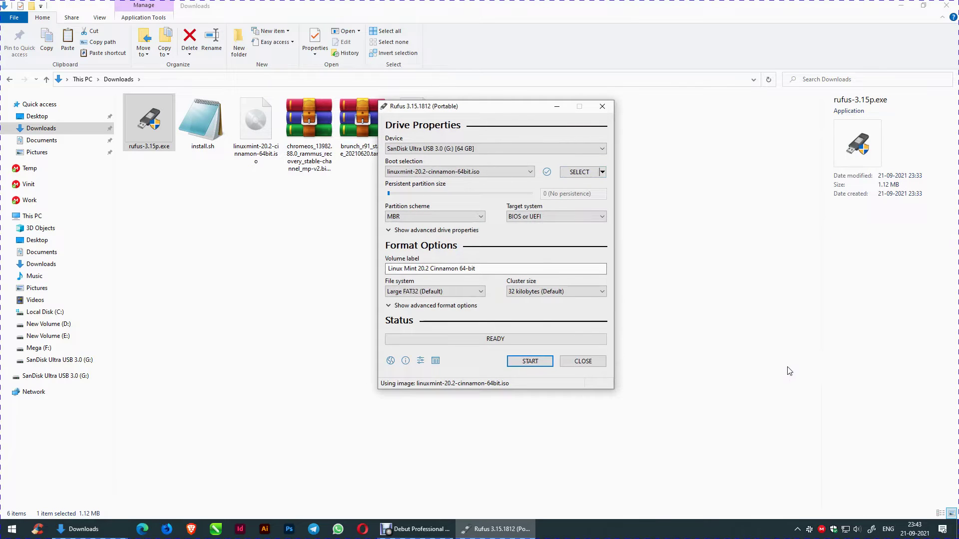
Step: Write the image in ISO mode, allowing the Syslinux download and erasing the drive
{"action": "left_click", "coordinate": [526, 362]}
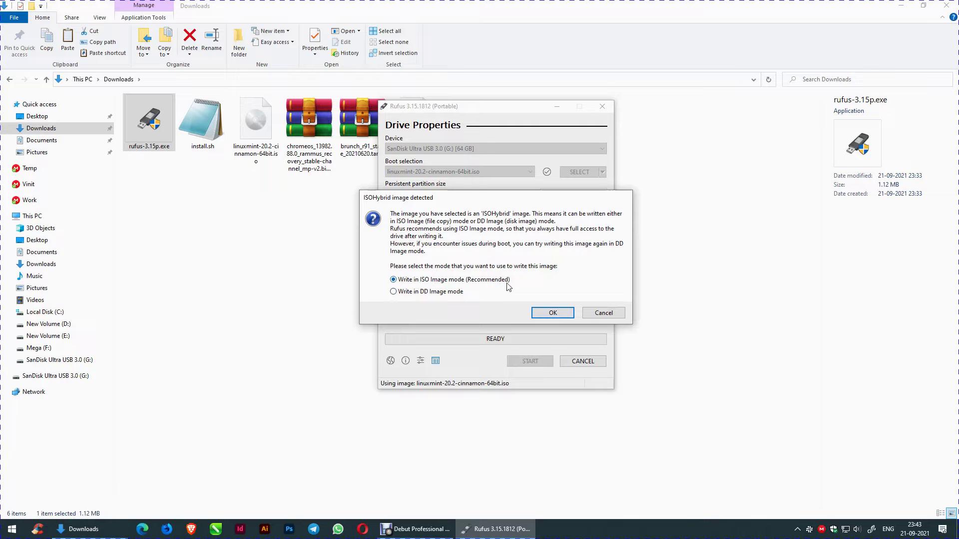
{"action": "left_click", "coordinate": [552, 314]}
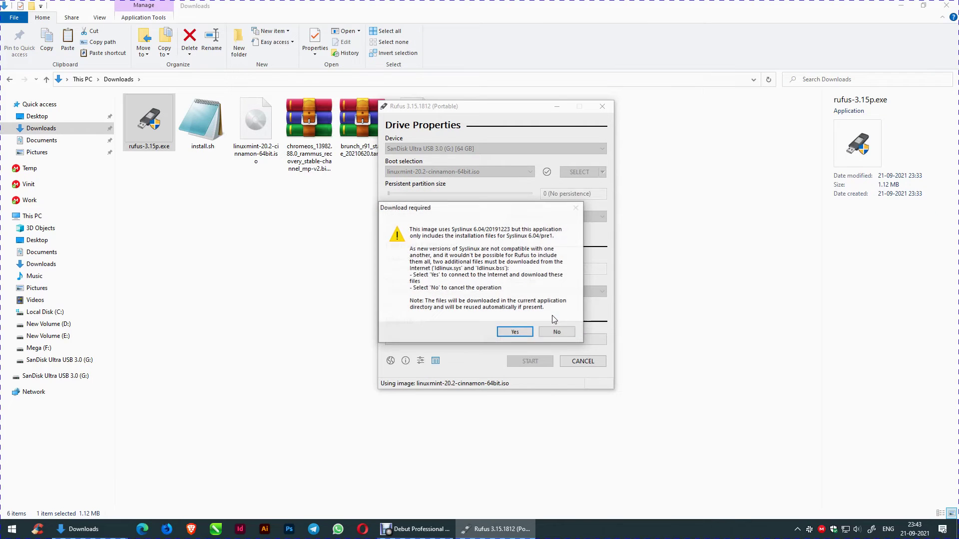
{"action": "left_click", "coordinate": [515, 331]}
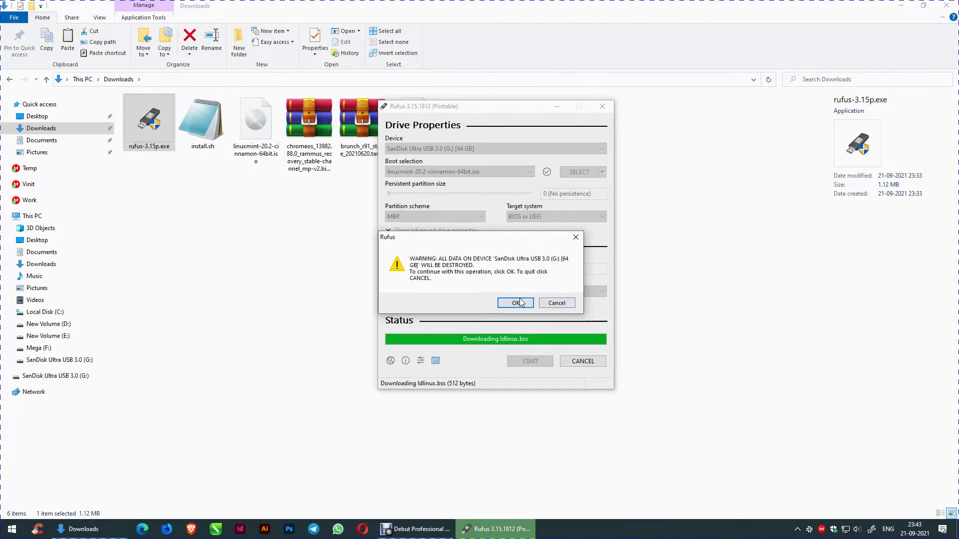
{"action": "left_click", "coordinate": [516, 304]}
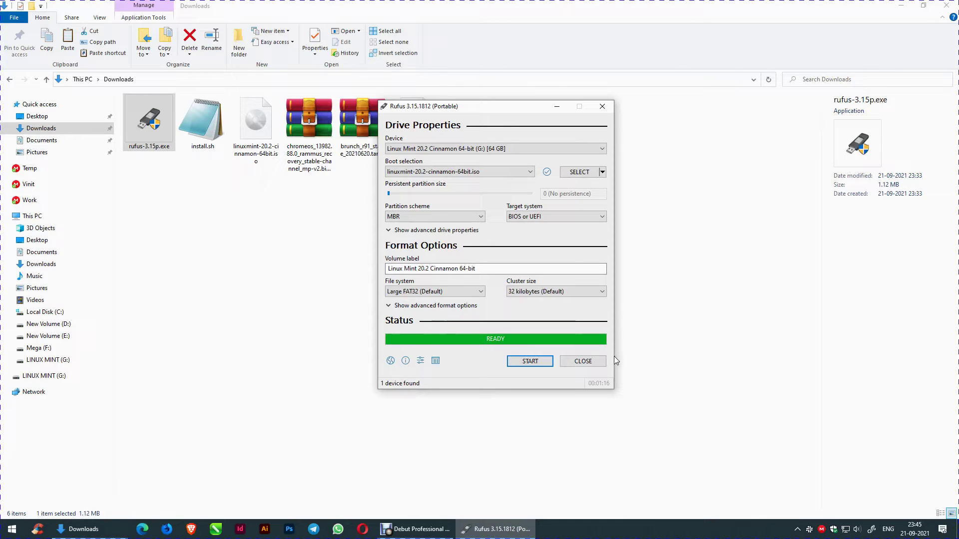
{"action": "left_click", "coordinate": [588, 362]}
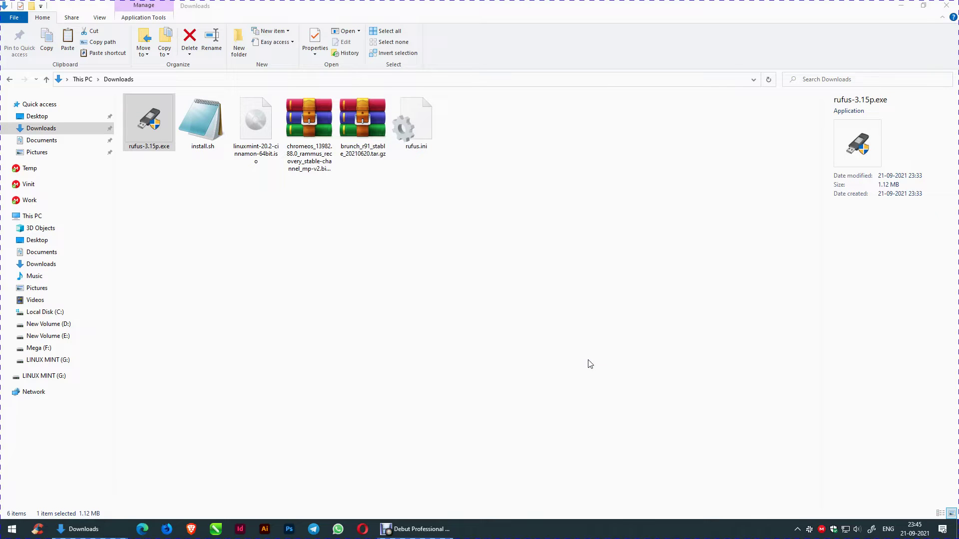
Step: Open the LINUX MINT (G:) drive snapped to the right half, with Downloads snapped left
{"action": "left_click", "coordinate": [902, 6]}
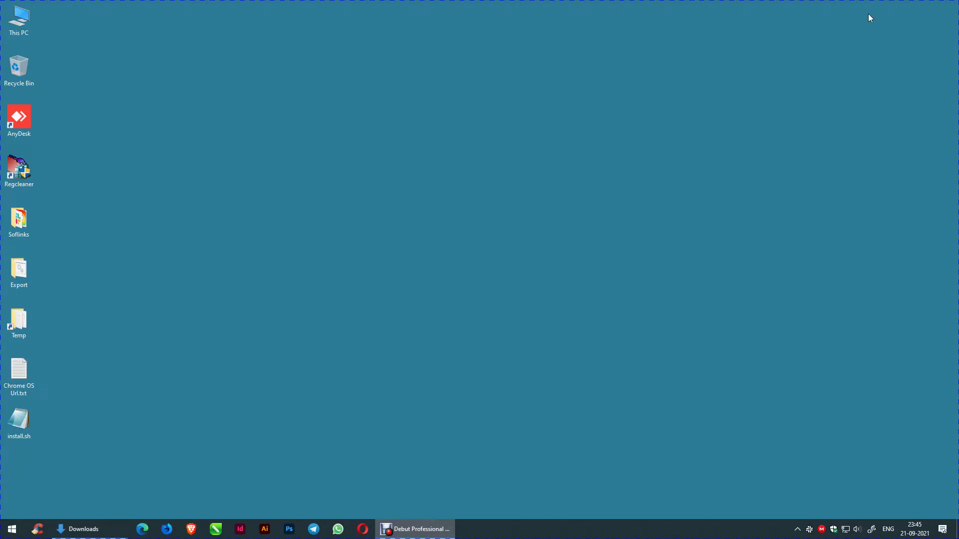
{"action": "double_click", "coordinate": [19, 19]}
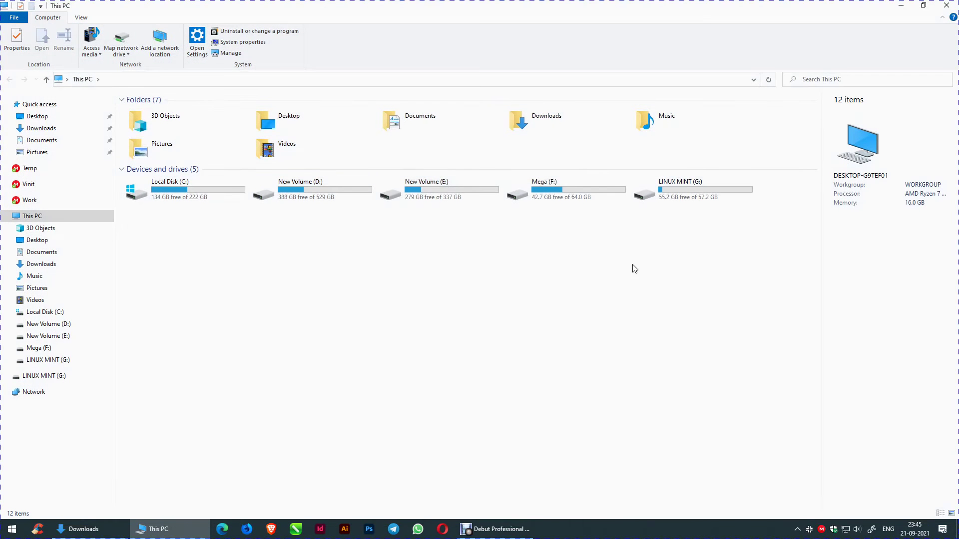
{"action": "left_click", "coordinate": [689, 180]}
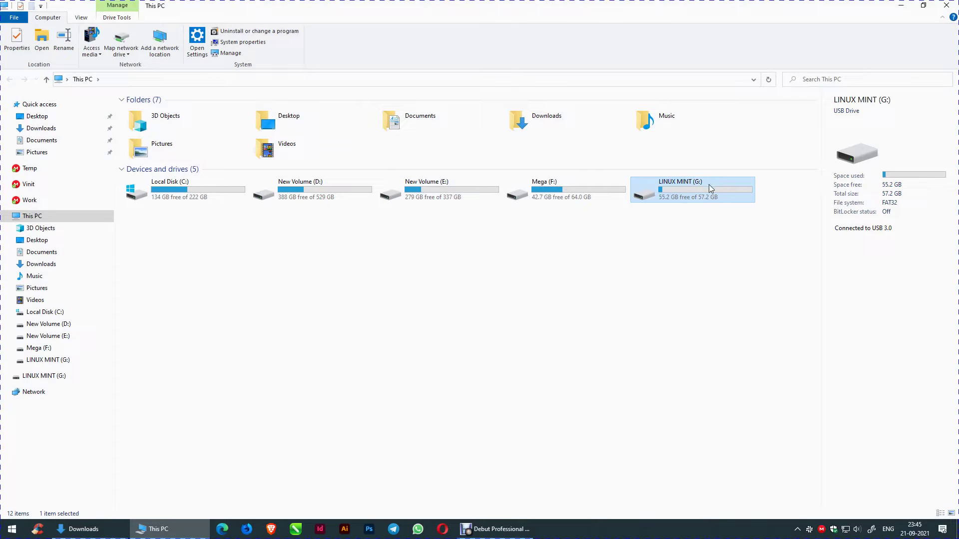
{"action": "double_click", "coordinate": [683, 188]}
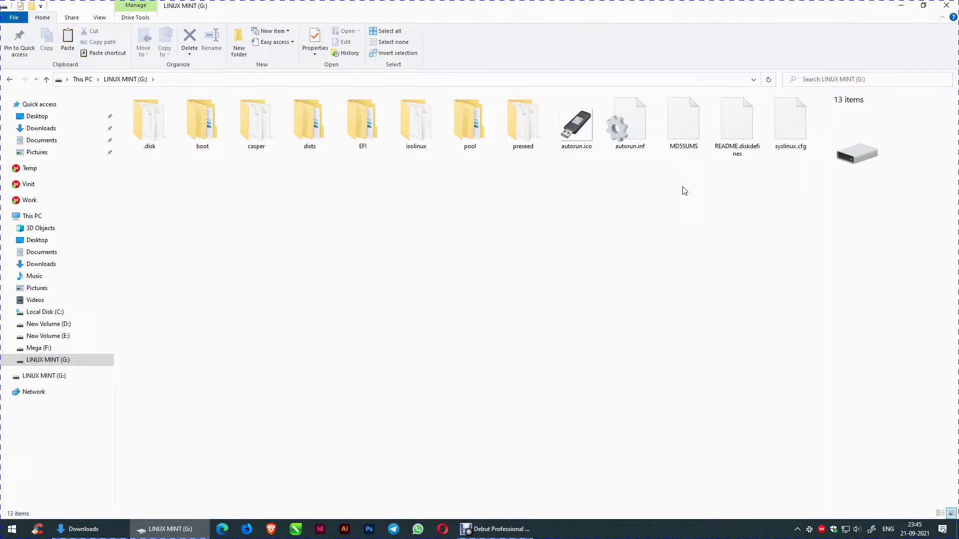
{"action": "key", "text": "super+Right"}
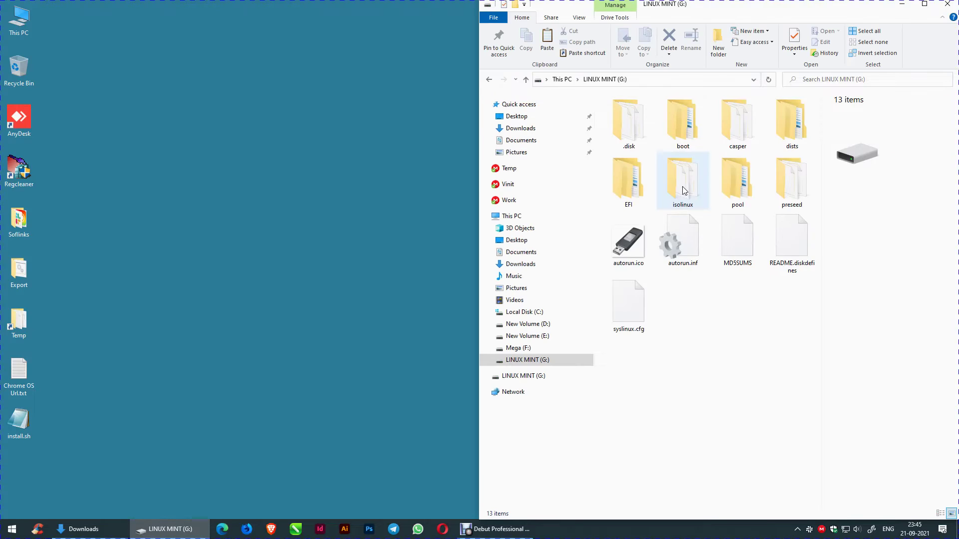
{"action": "left_click", "coordinate": [67, 536]}
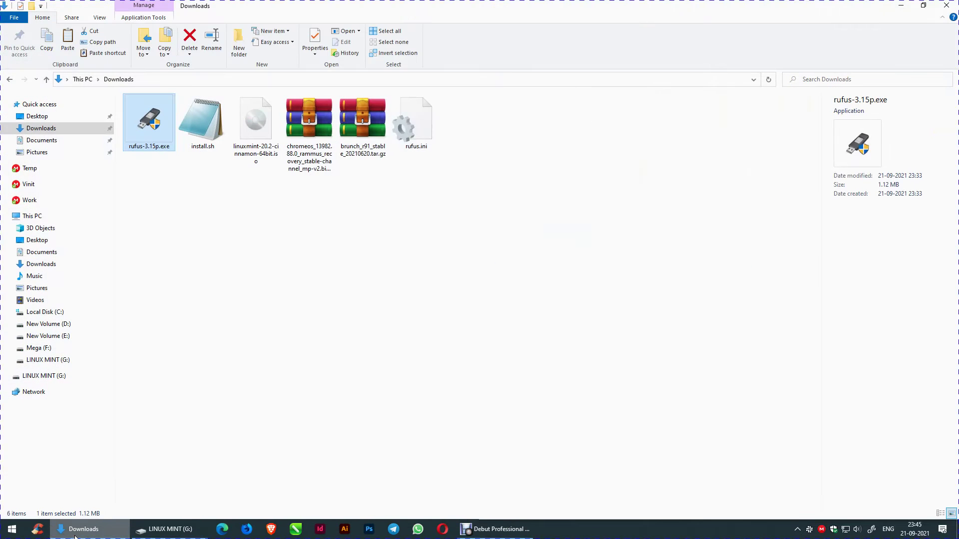
{"action": "key", "text": "super+Left"}
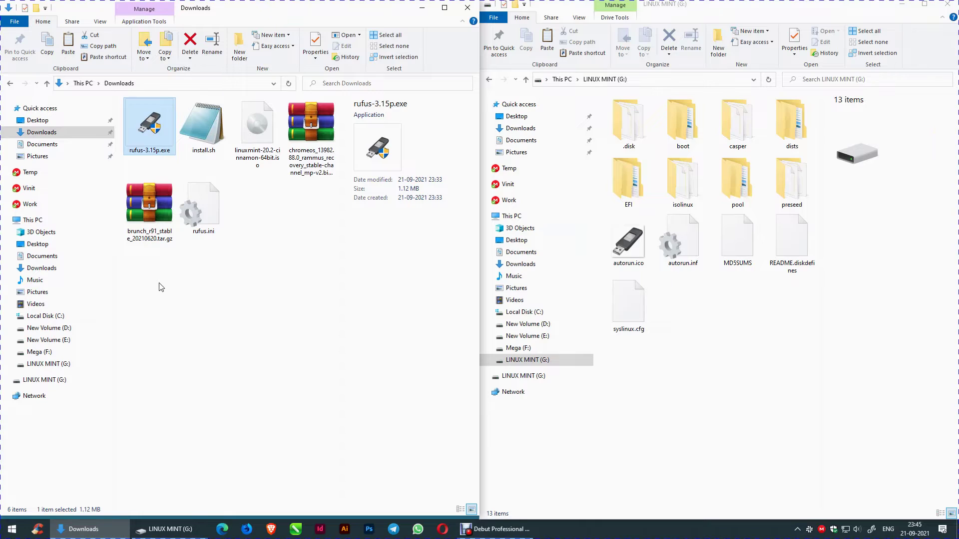
Step: Extract the chromeos rammus recovery and brunch_r91 archives into separate folders with WinRAR
{"action": "left_click", "coordinate": [311, 137]}
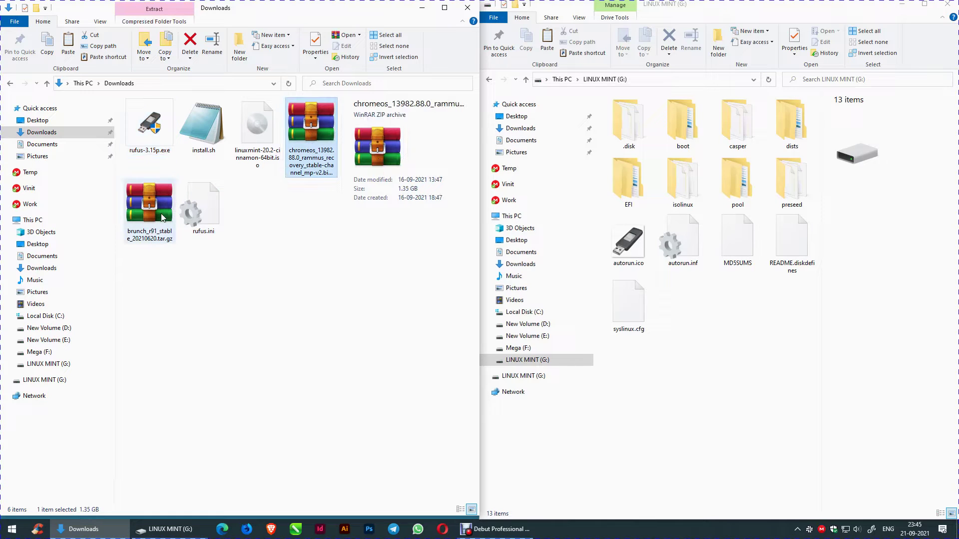
{"action": "left_click", "coordinate": [162, 217], "text": "ctrl"}
{"action": "right_click", "coordinate": [313, 142]}
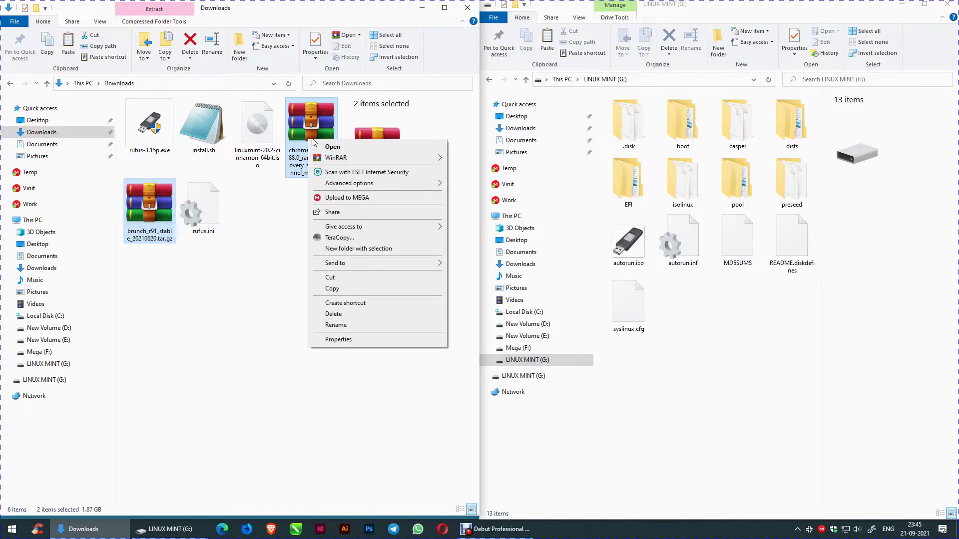
{"action": "mouse_move", "coordinate": [341, 159]}
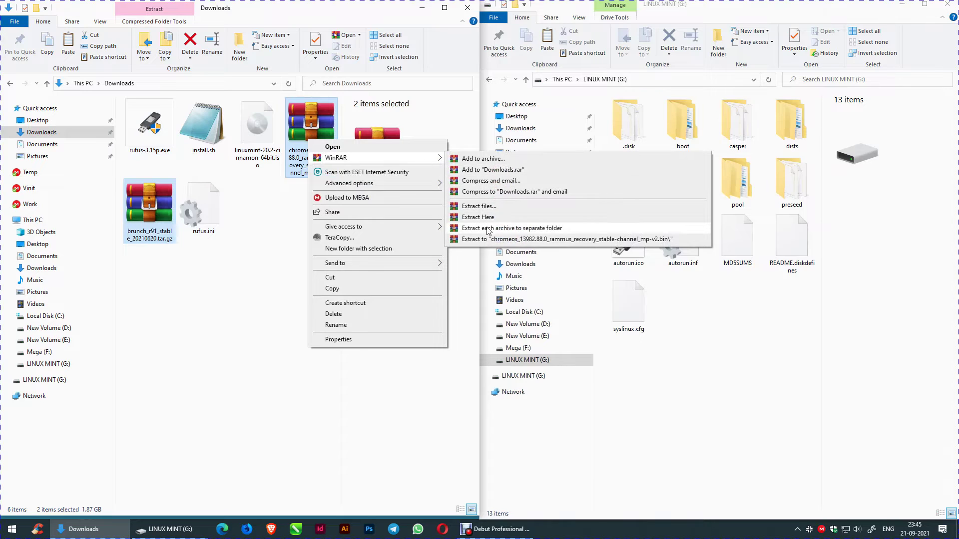
{"action": "left_click", "coordinate": [509, 228]}
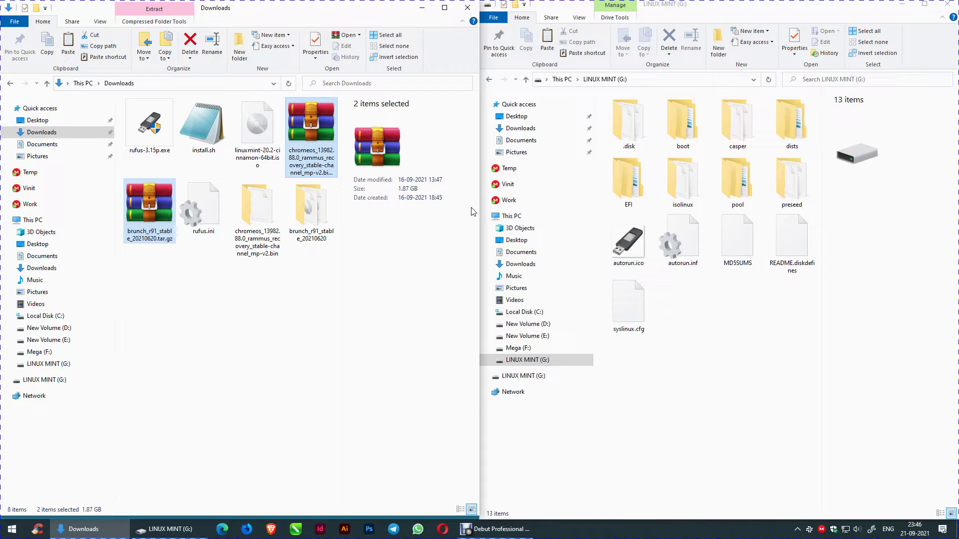
{"action": "left_click", "coordinate": [687, 340]}
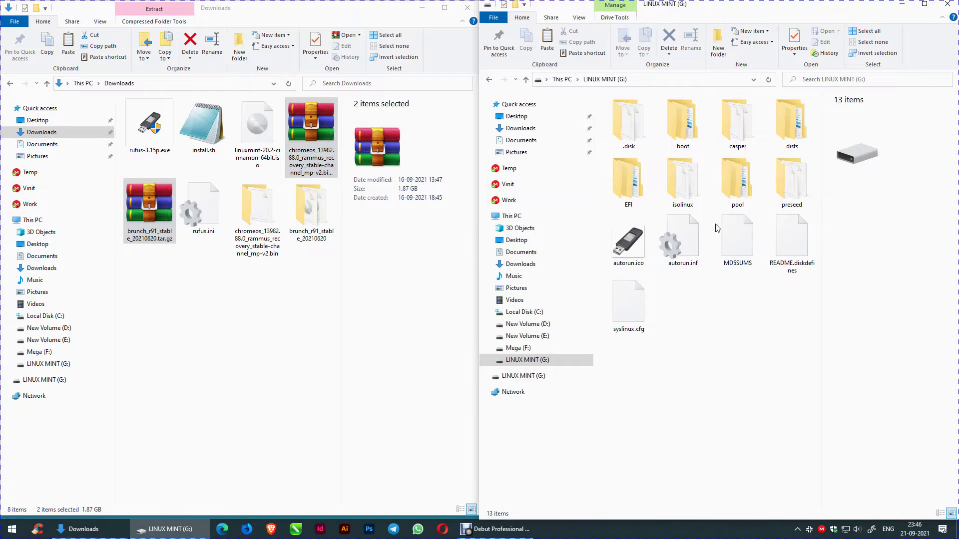
Step: Create a 'Chrome OS' folder on LINUX MINT (G:) and open brunch_r91_stable_20210620 beside it
{"action": "right_click", "coordinate": [727, 327]}
{"action": "mouse_move", "coordinate": [763, 456]}
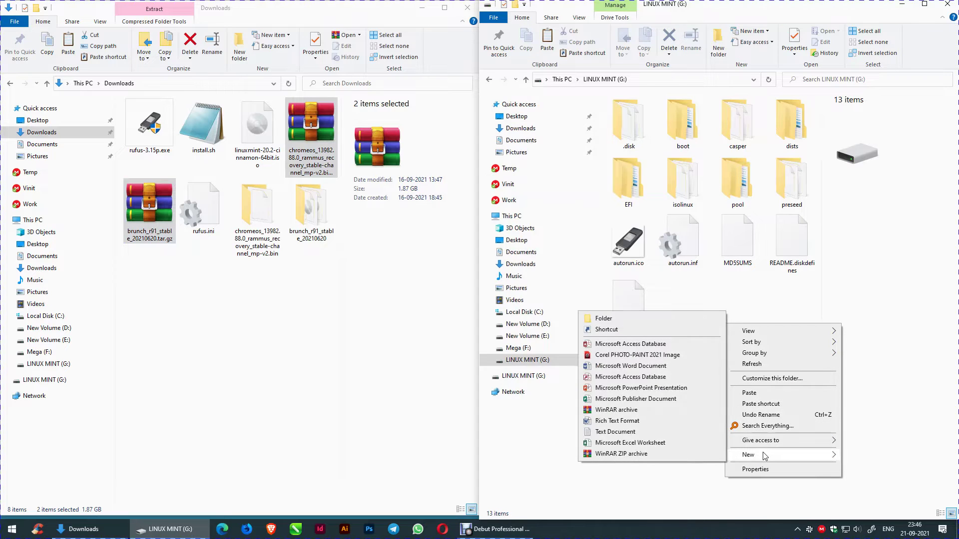
{"action": "left_click", "coordinate": [604, 319]}
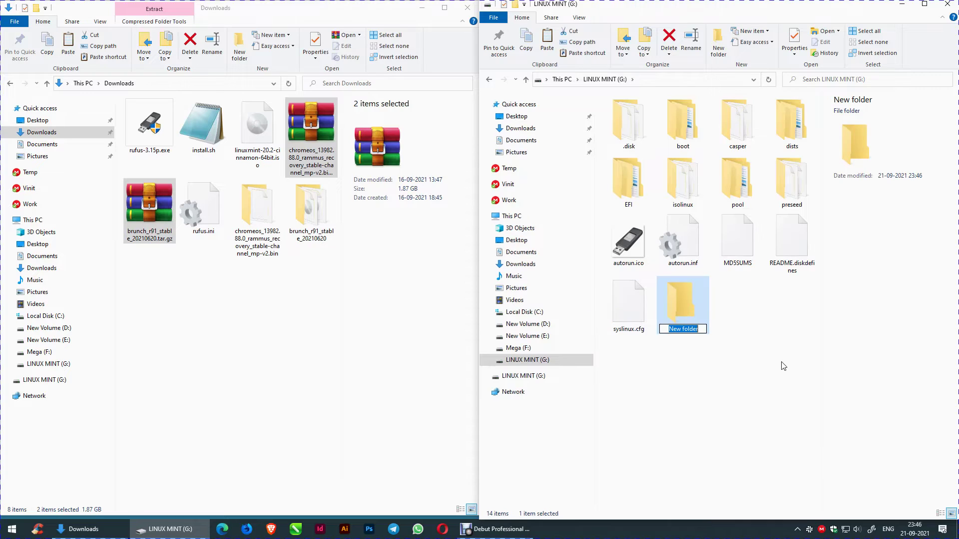
{"action": "type", "text": "Chrome OS"}
{"action": "key", "text": "Return"}
{"action": "key", "text": "Return"}
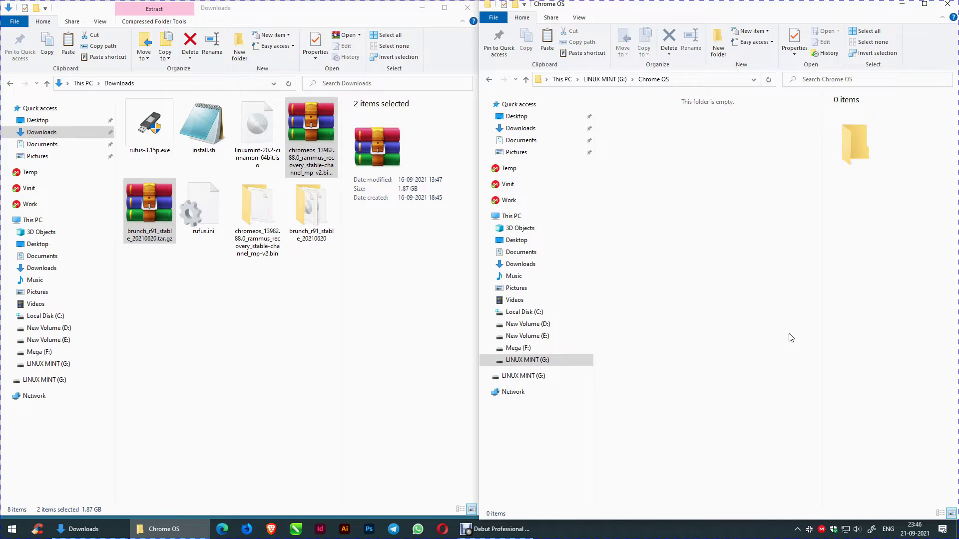
{"action": "double_click", "coordinate": [312, 210]}
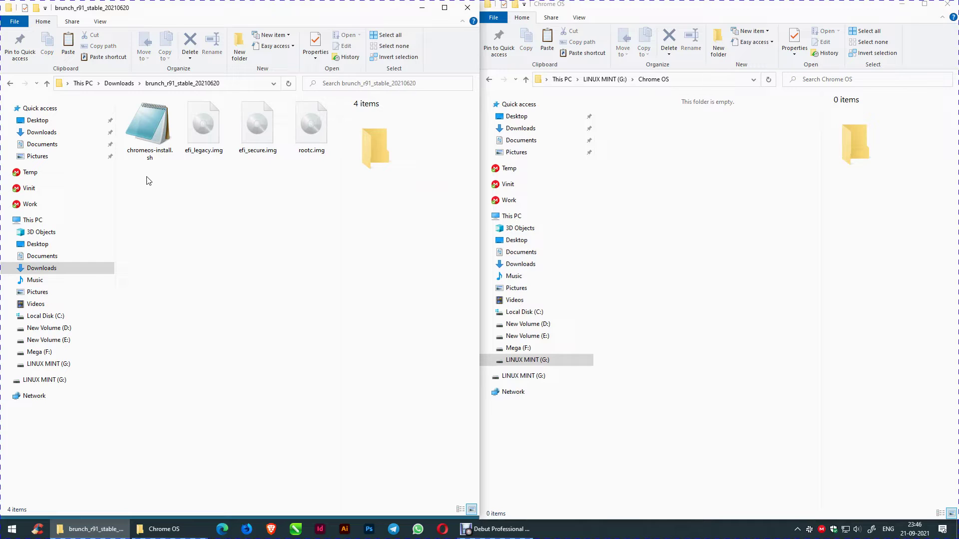
Step: Copy the four Brunch files into the USB drive's Chrome OS folder
{"action": "left_click_drag", "start_coordinate": [140, 178], "coordinate": [744, 184]}
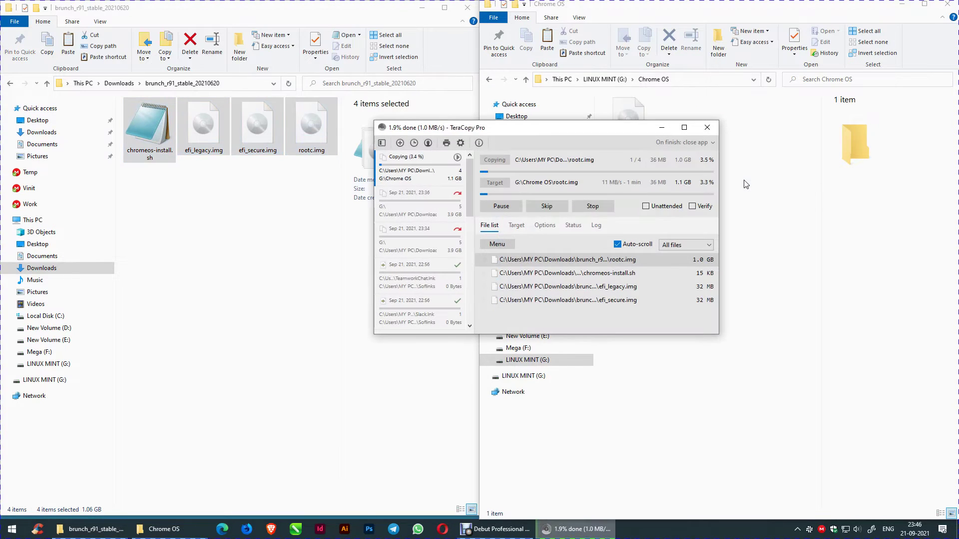
{"action": "left_click", "coordinate": [10, 84]}
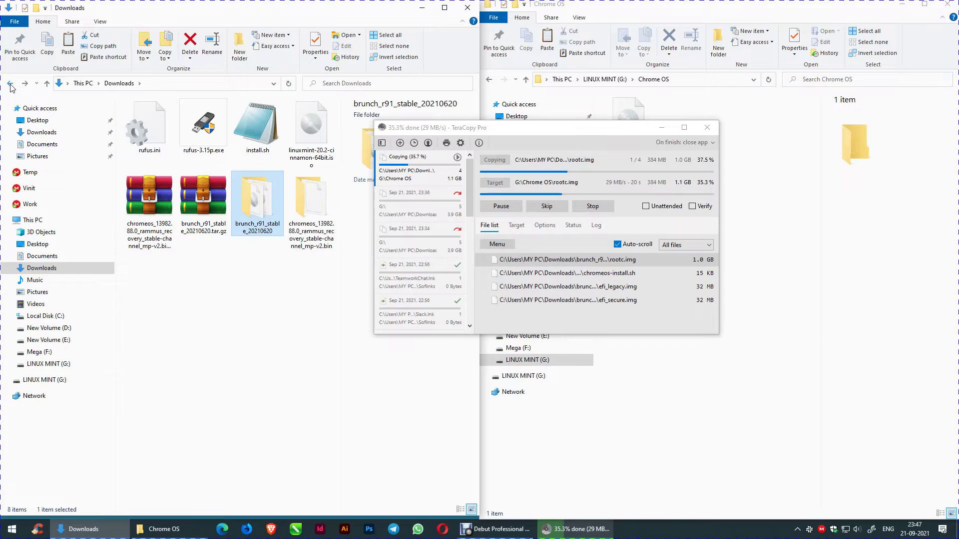
{"action": "double_click", "coordinate": [263, 218]}
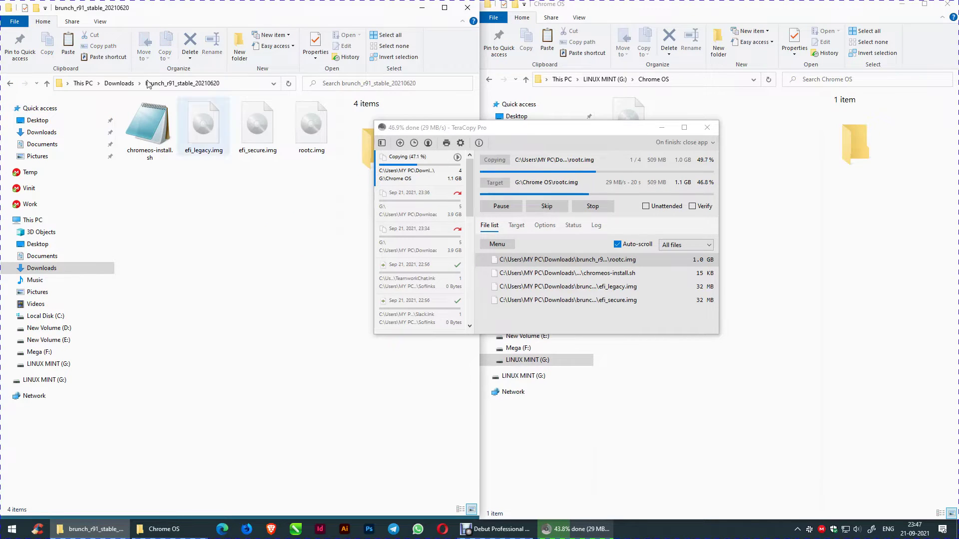
Step: Copy the rammus recovery .bin from the extracted chromeos folder into Chrome OS
{"action": "left_click", "coordinate": [10, 83]}
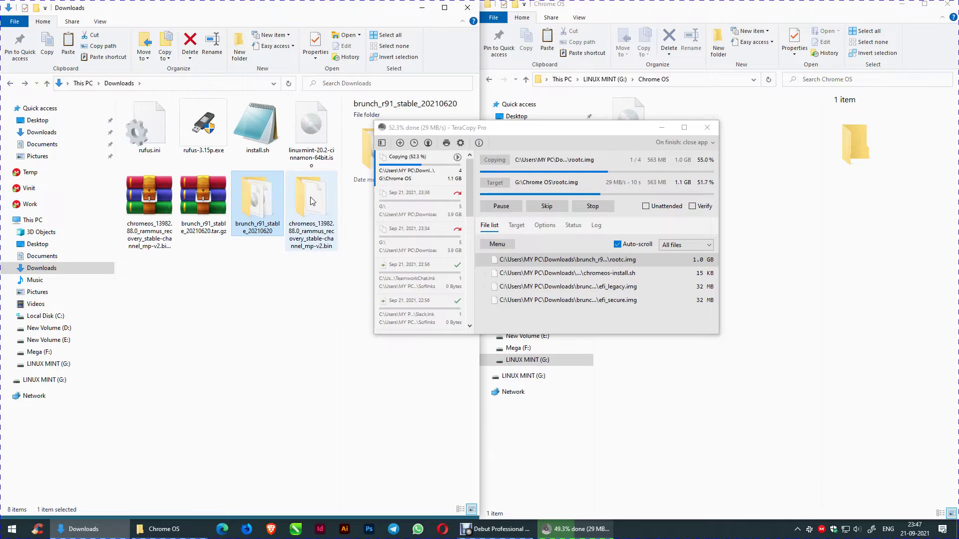
{"action": "double_click", "coordinate": [312, 200]}
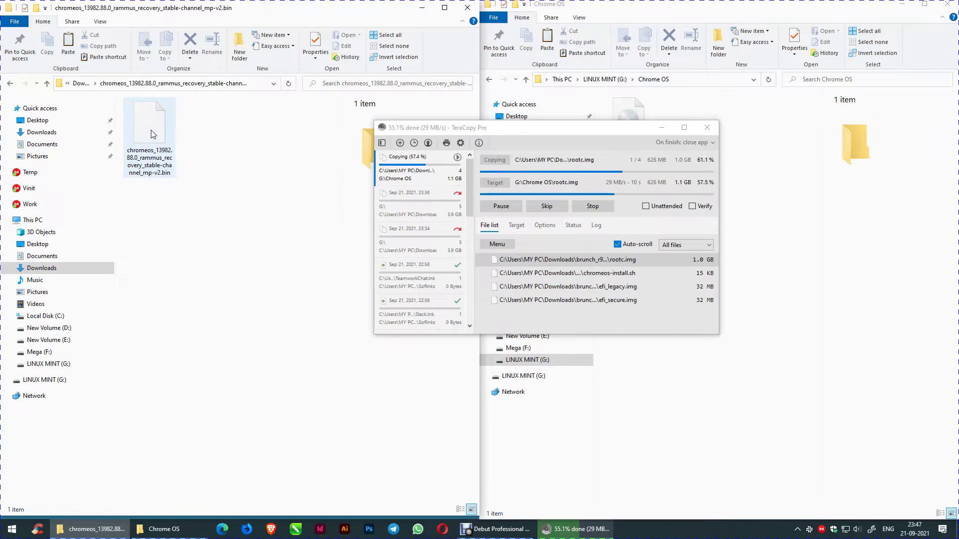
{"action": "left_click", "coordinate": [154, 134]}
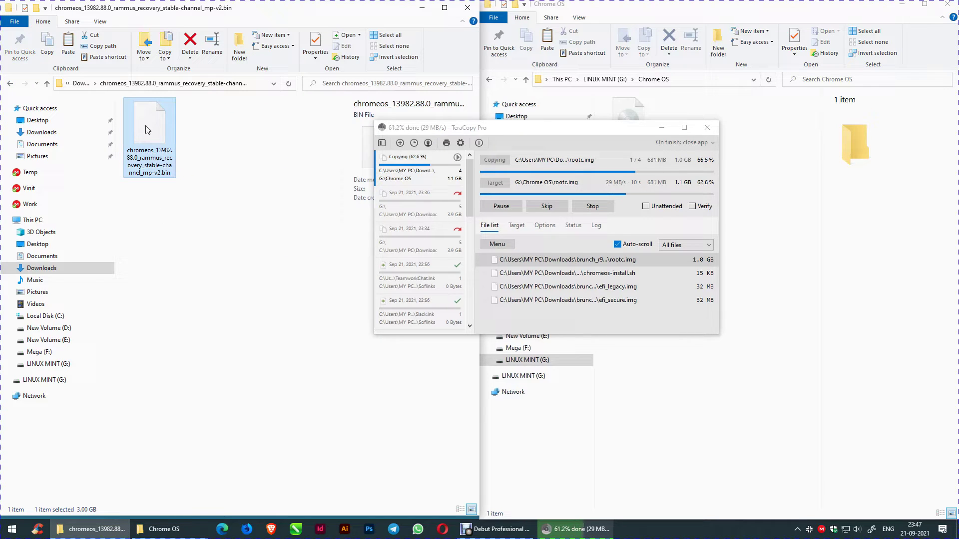
{"action": "left_click_drag", "start_coordinate": [148, 130], "coordinate": [169, 156]}
{"action": "left_click_drag", "start_coordinate": [502, 131], "coordinate": [261, 225]}
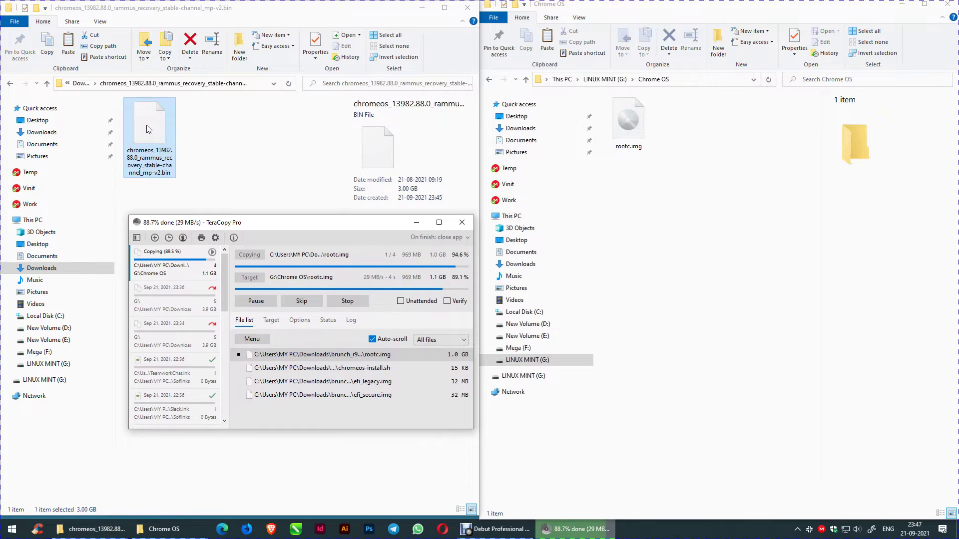
{"action": "left_click_drag", "start_coordinate": [148, 129], "coordinate": [719, 148]}
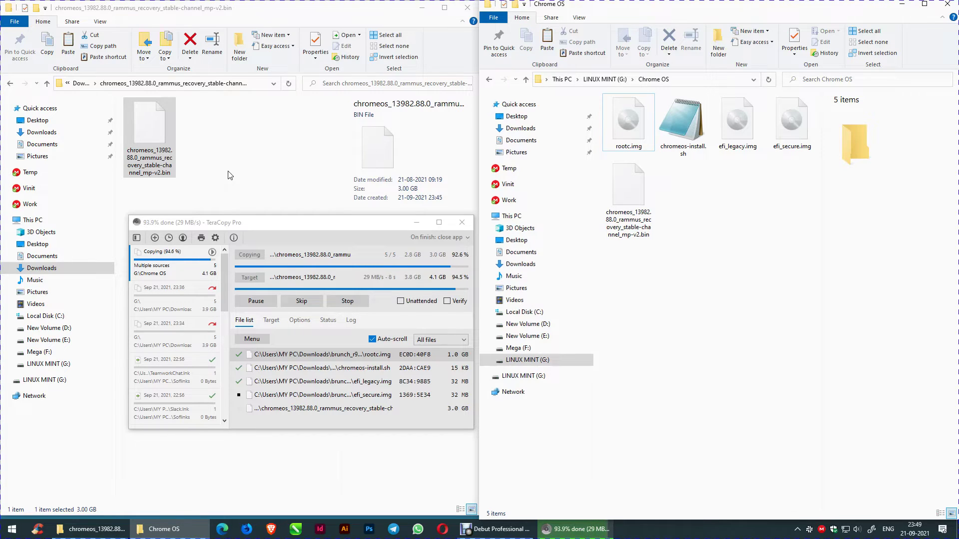
Step: Copy install.sh from Downloads into the Chrome OS folder and refresh its listing
{"action": "left_click", "coordinate": [465, 228]}
{"action": "left_click", "coordinate": [10, 84]}
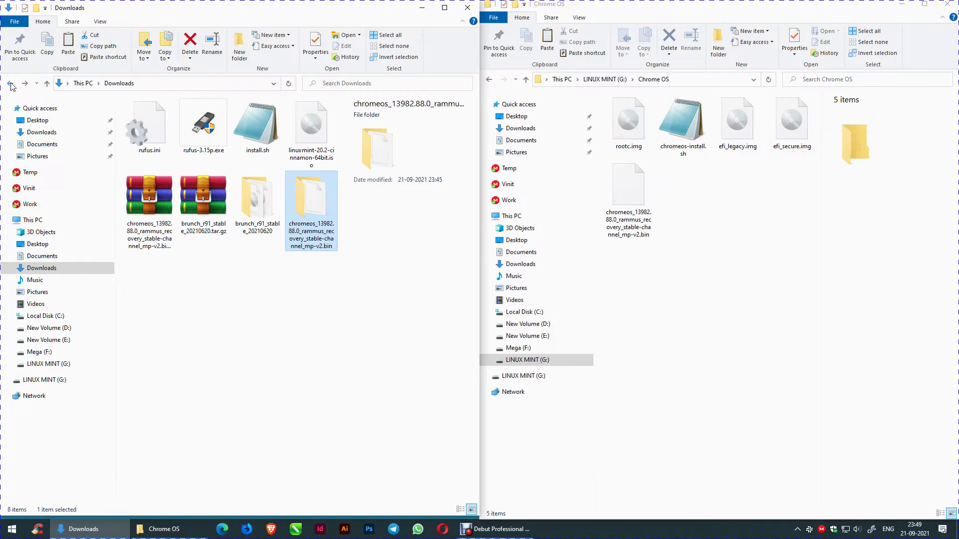
{"action": "left_click", "coordinate": [257, 144]}
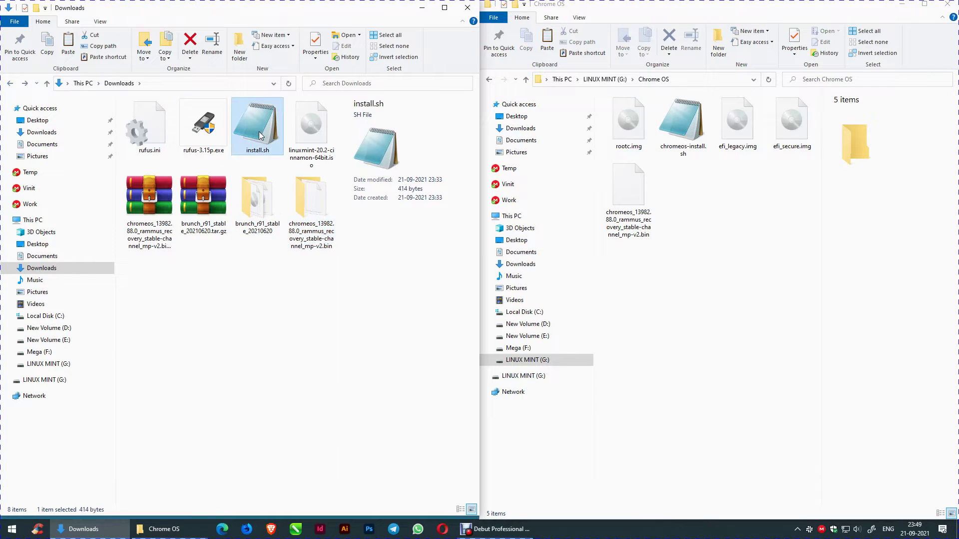
{"action": "left_click_drag", "start_coordinate": [261, 128], "coordinate": [744, 230]}
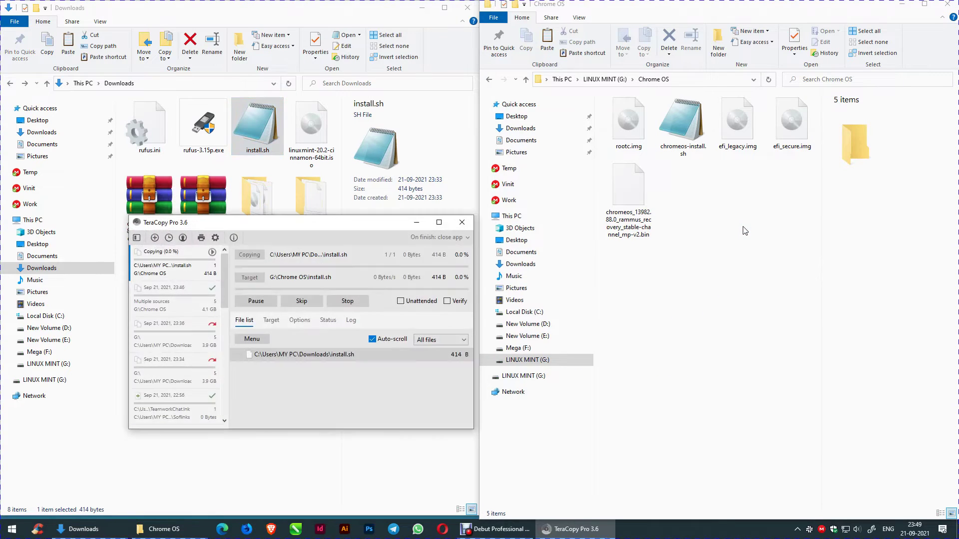
{"action": "right_click", "coordinate": [695, 255]}
{"action": "left_click", "coordinate": [713, 295]}
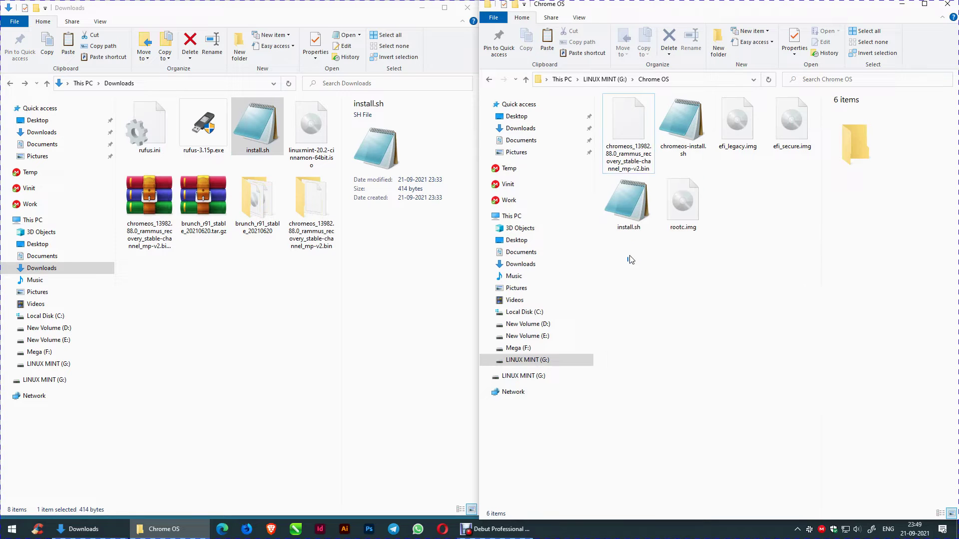
Step: Close Downloads and maximize the Chrome OS folder showing all six files
{"action": "left_click_drag", "start_coordinate": [629, 259], "coordinate": [801, 127]}
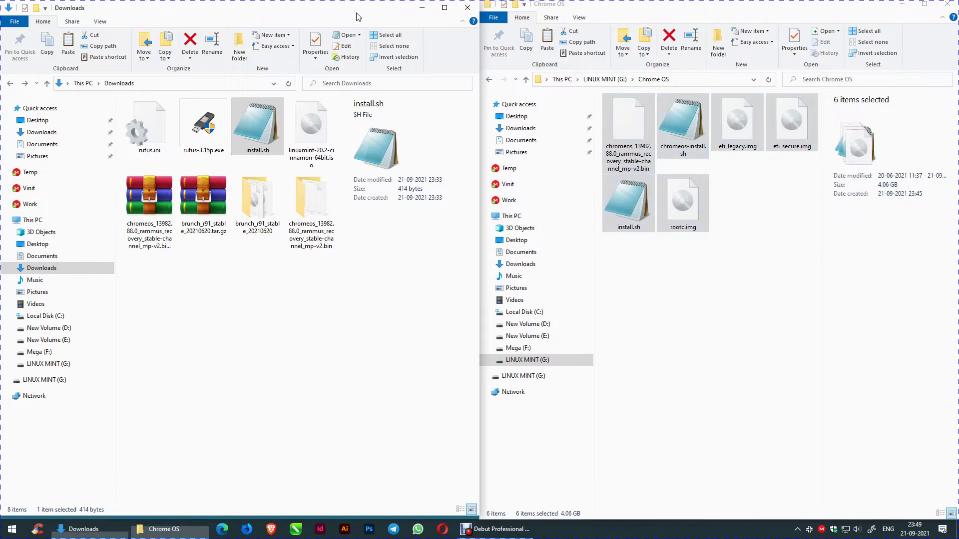
{"action": "left_click", "coordinate": [468, 8]}
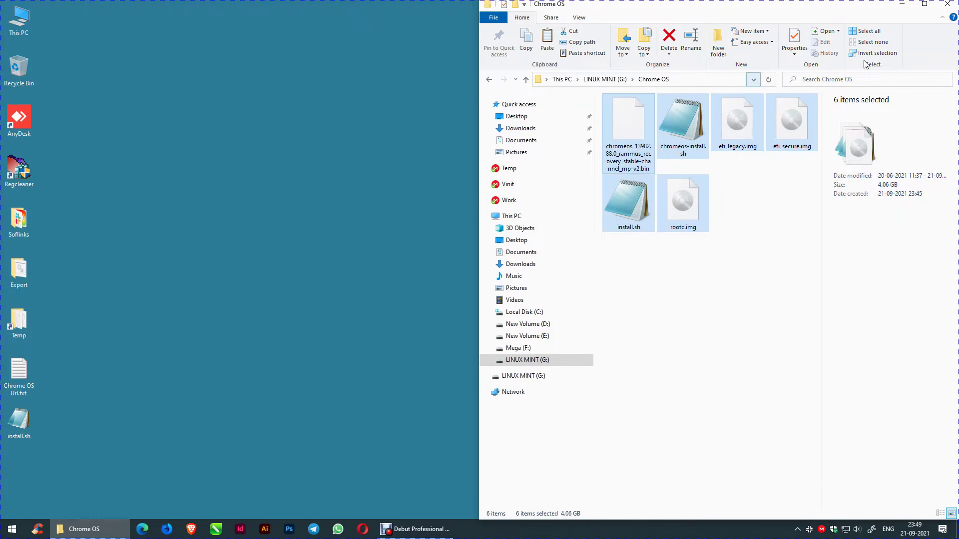
{"action": "left_click", "coordinate": [924, 4]}
{"action": "left_click_drag", "start_coordinate": [153, 221], "coordinate": [539, 122]}
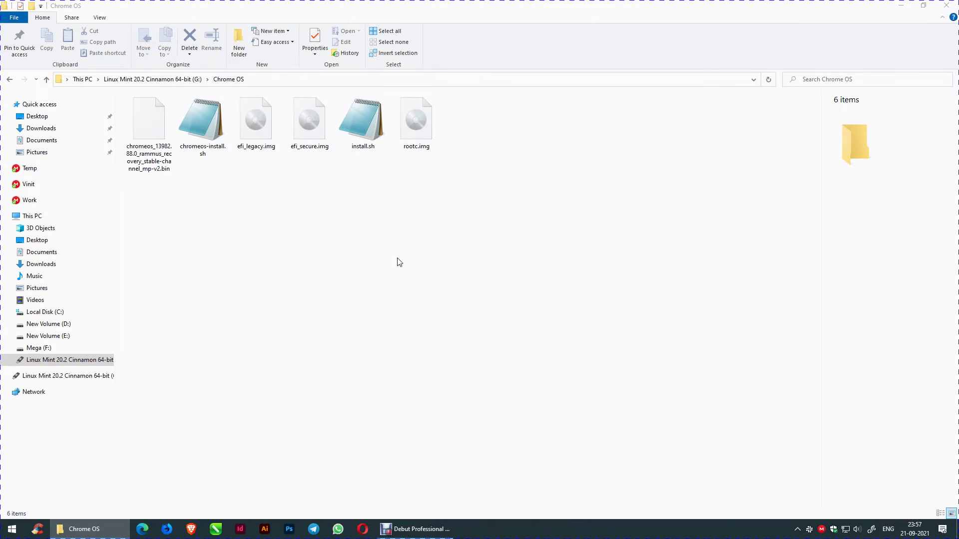
Step: Set Notepad as the app that opens install.sh and other .sh files
{"action": "right_click", "coordinate": [356, 117]}
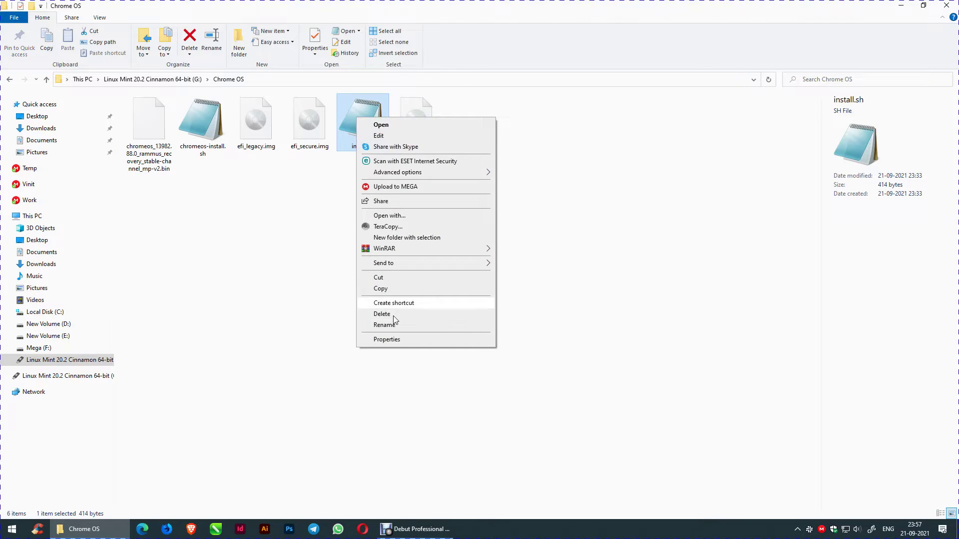
{"action": "left_click", "coordinate": [391, 339]}
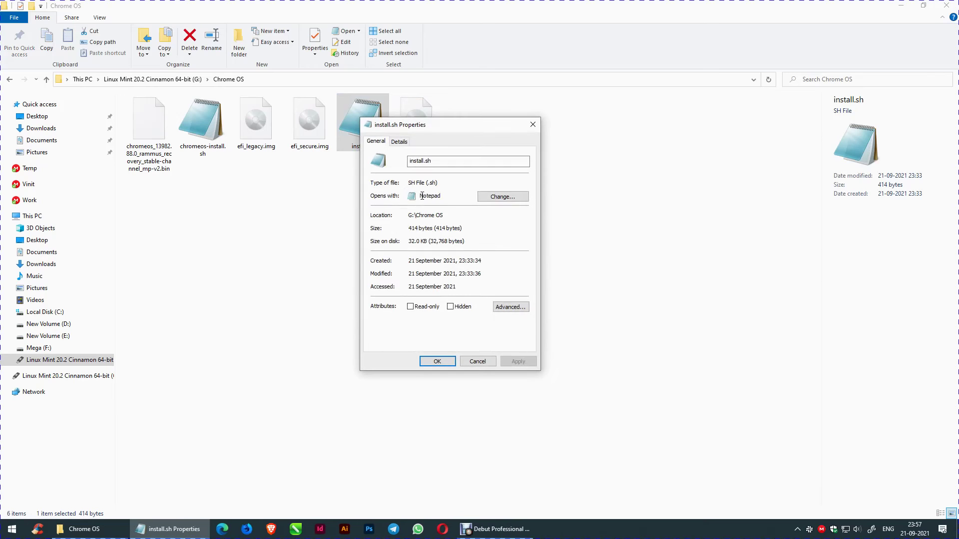
{"action": "left_click_drag", "start_coordinate": [420, 196], "coordinate": [435, 196]}
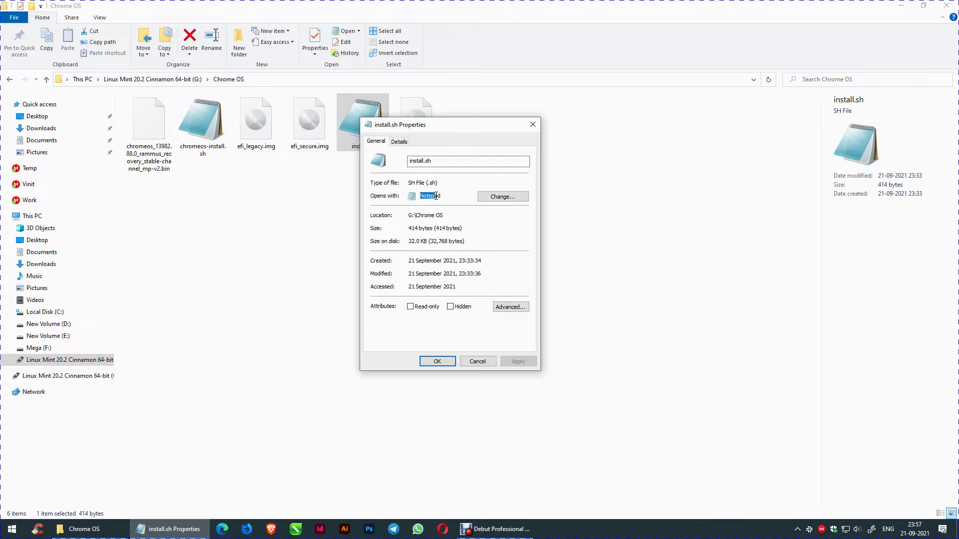
{"action": "left_click", "coordinate": [506, 196]}
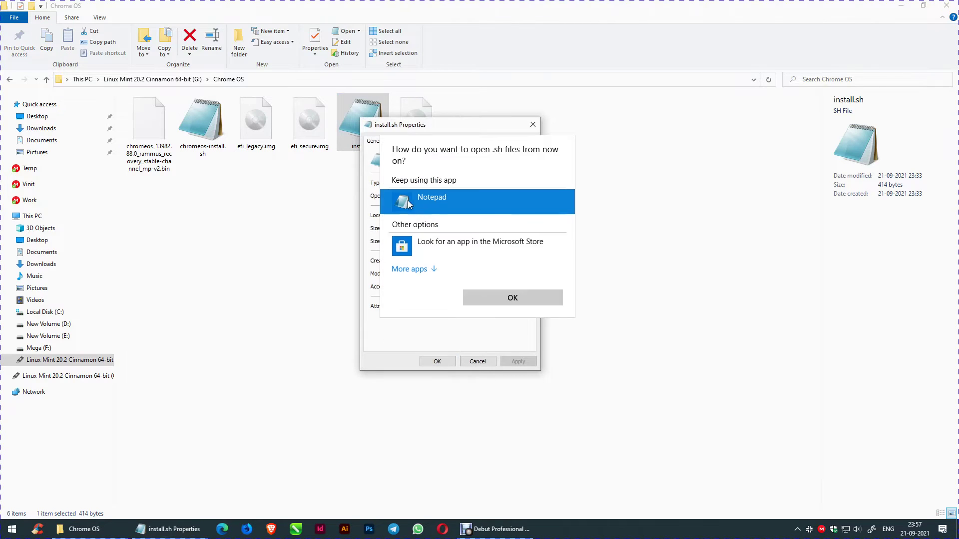
{"action": "left_click", "coordinate": [487, 289]}
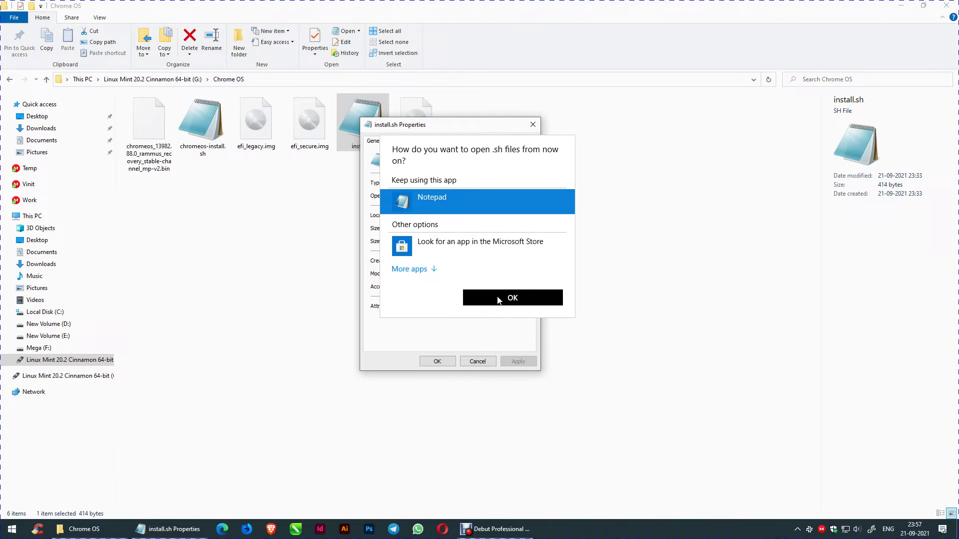
{"action": "left_click", "coordinate": [503, 362]}
{"action": "left_click", "coordinate": [437, 361]}
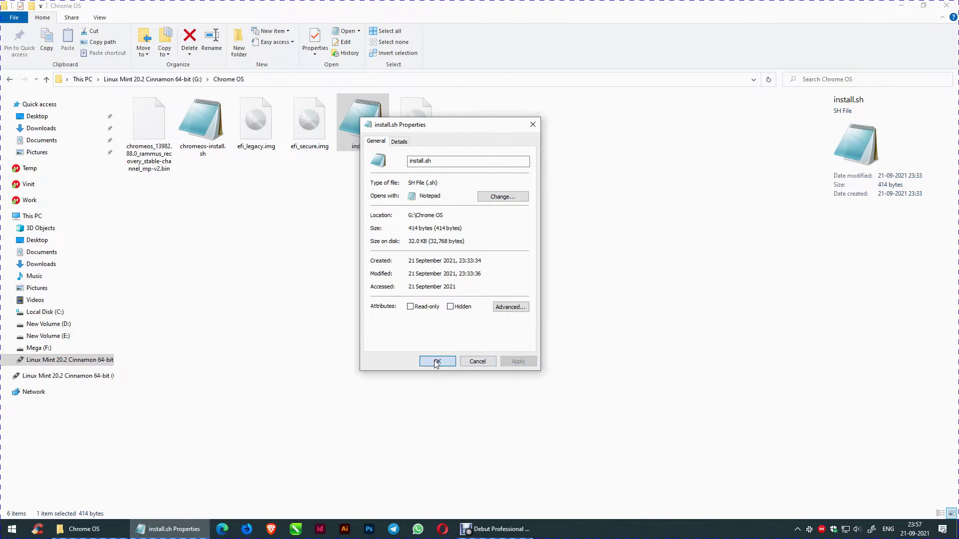
Step: Copy rammus_recovery.bin from install.sh's last command in Notepad, then close it
{"action": "right_click", "coordinate": [358, 109]}
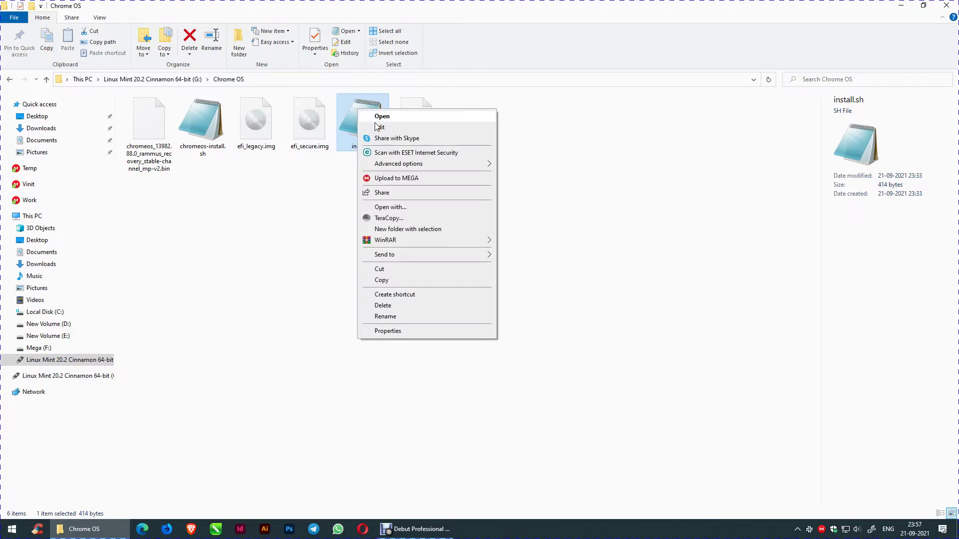
{"action": "left_click", "coordinate": [372, 114]}
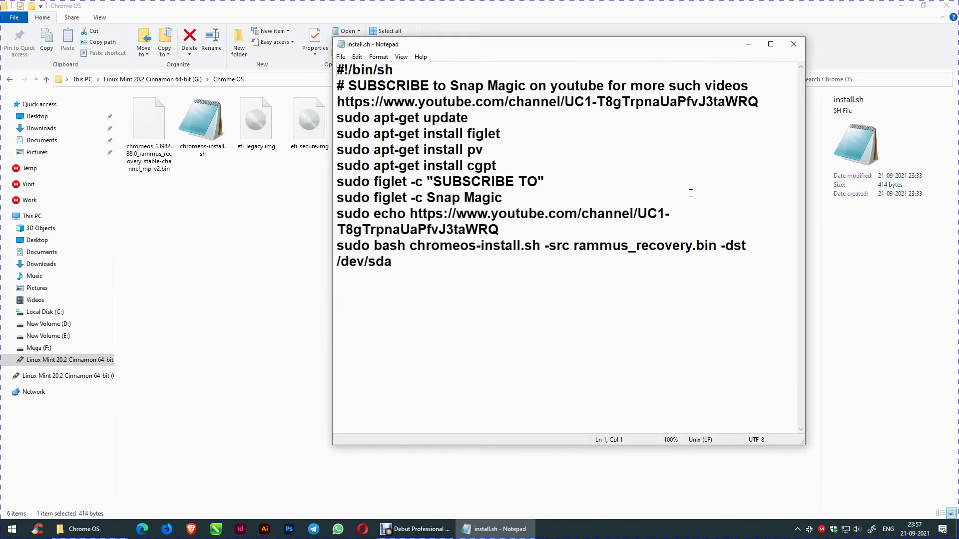
{"action": "left_click_drag", "start_coordinate": [574, 246], "coordinate": [714, 246]}
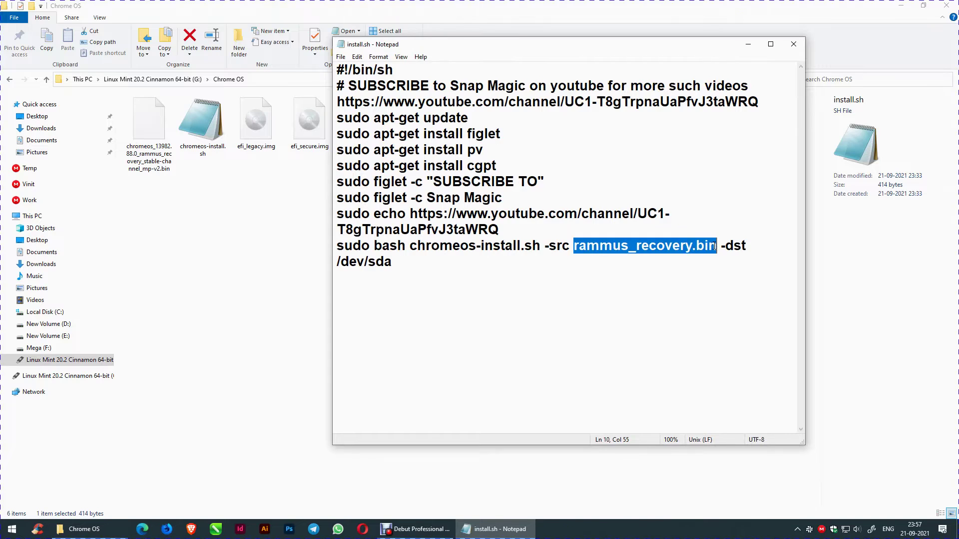
{"action": "right_click", "coordinate": [664, 246]}
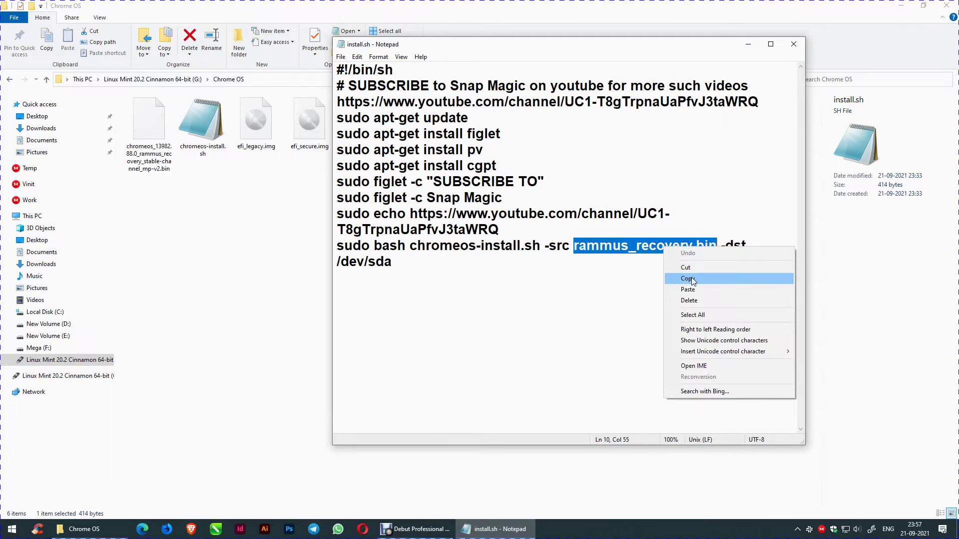
{"action": "left_click", "coordinate": [693, 278]}
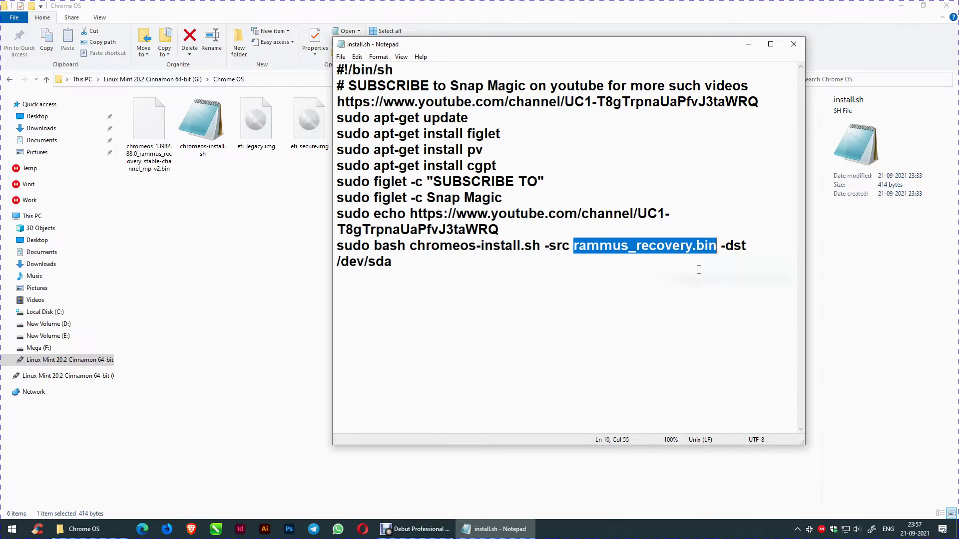
{"action": "left_click", "coordinate": [794, 46]}
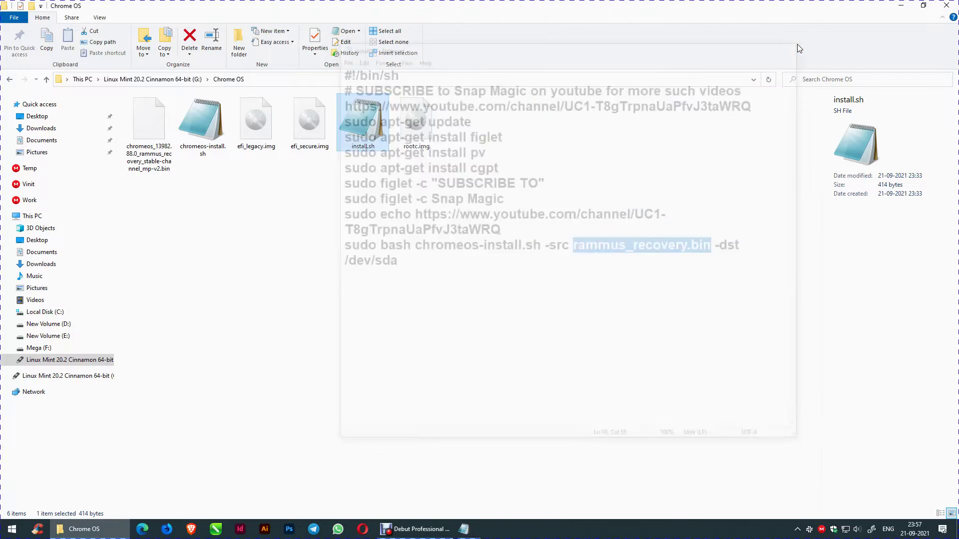
Step: Rename the long recovery .bin file to rammus_recovery.bin by pasting the copied name
{"action": "left_click", "coordinate": [153, 128]}
{"action": "left_click", "coordinate": [155, 162]}
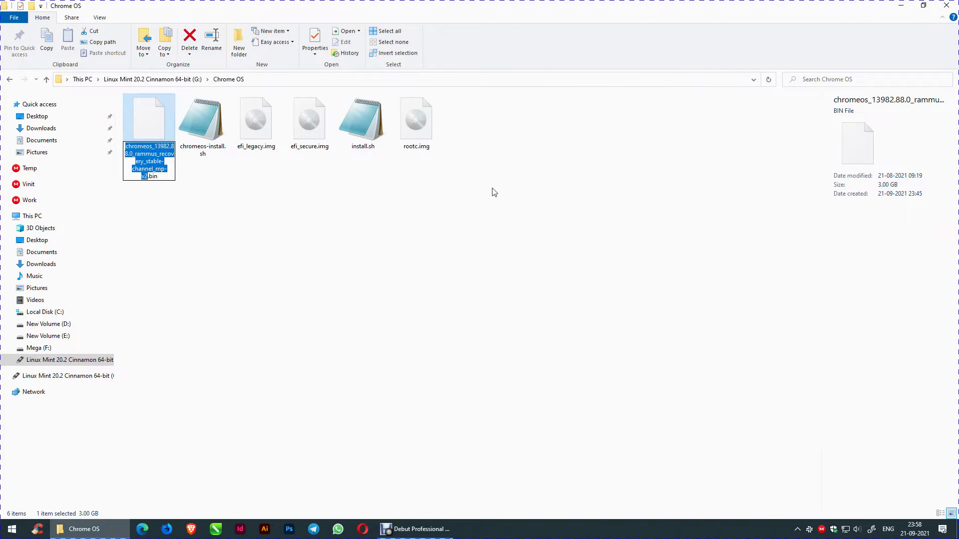
{"action": "key", "text": "ctrl+a"}
{"action": "key", "text": "ctrl+v"}
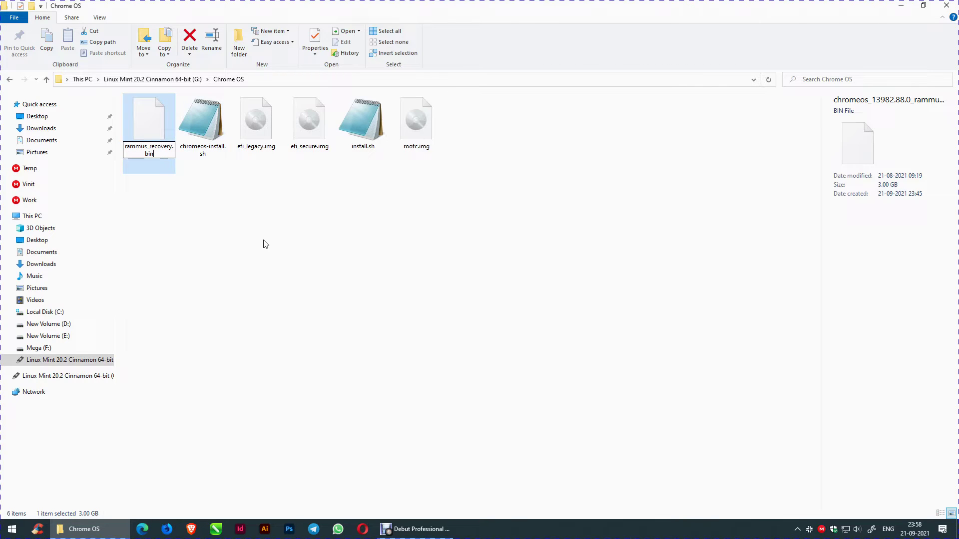
{"action": "key", "text": "Return"}
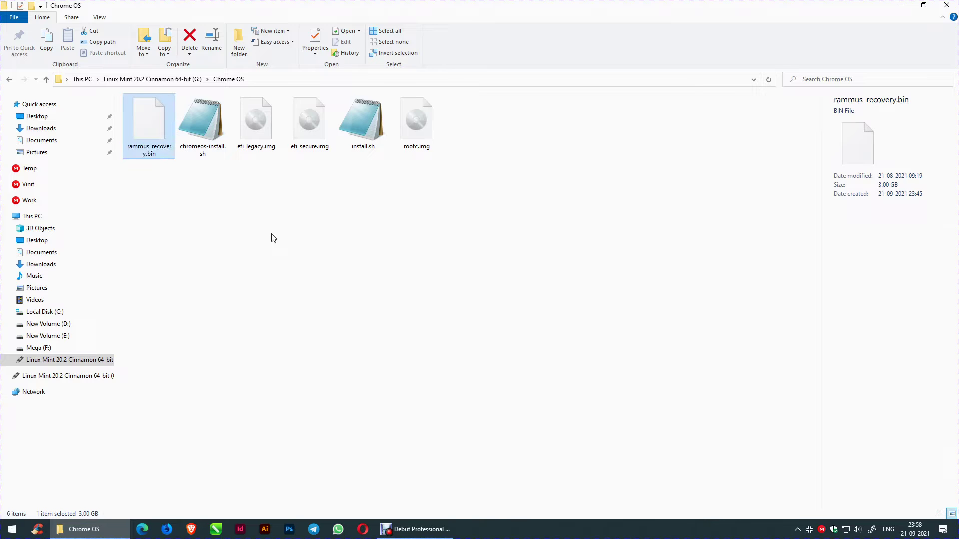
Step: Refresh the Chrome OS folder and navigate back up past the USB drive's root
{"action": "right_click", "coordinate": [274, 238]}
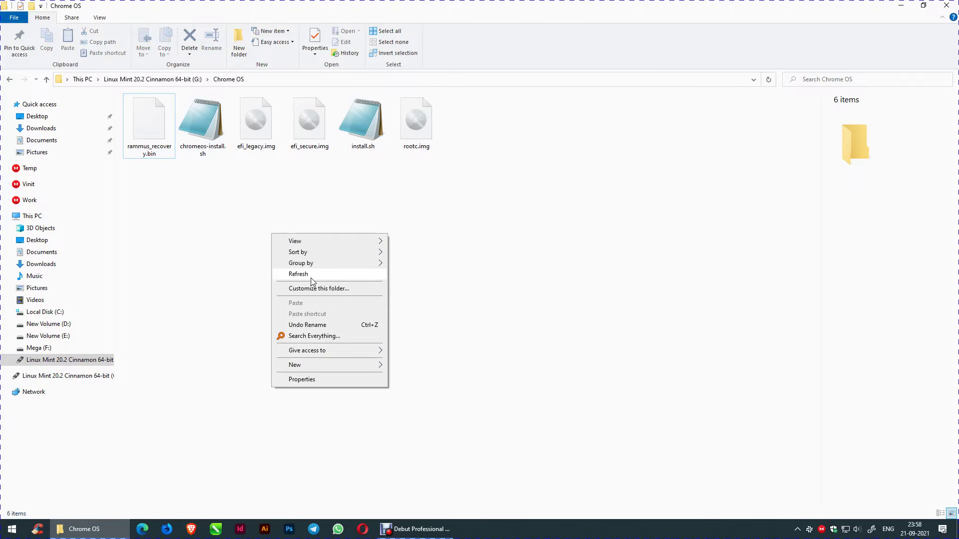
{"action": "left_click", "coordinate": [311, 276]}
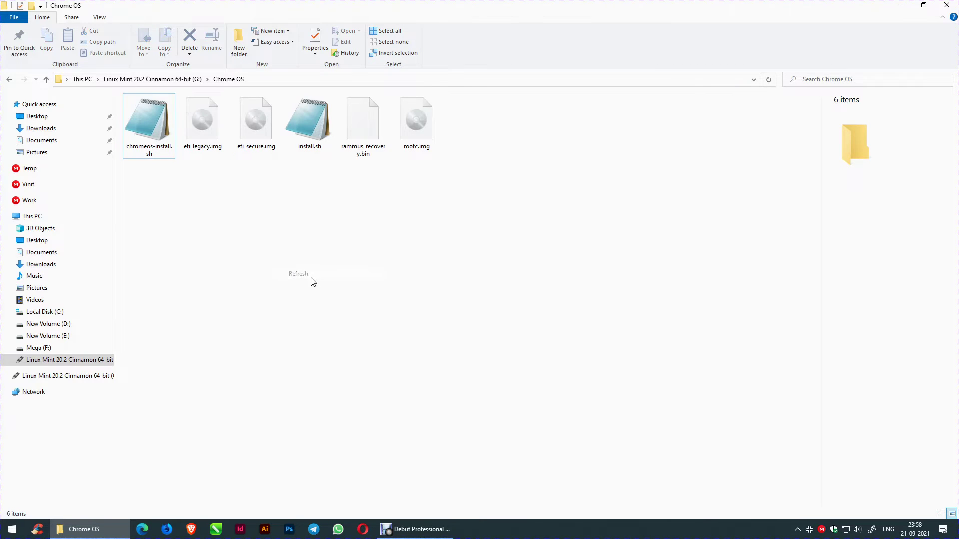
{"action": "left_click", "coordinate": [10, 79]}
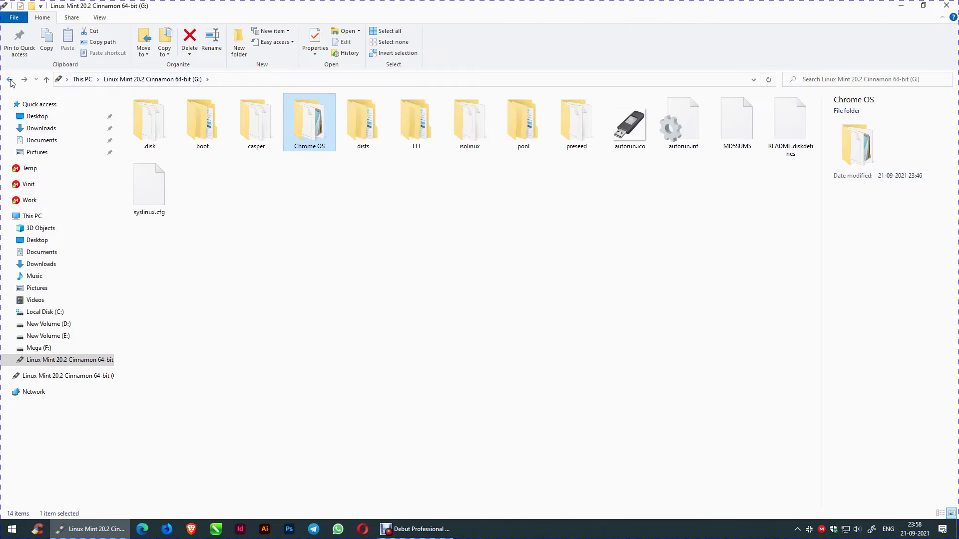
{"action": "left_click", "coordinate": [10, 80]}
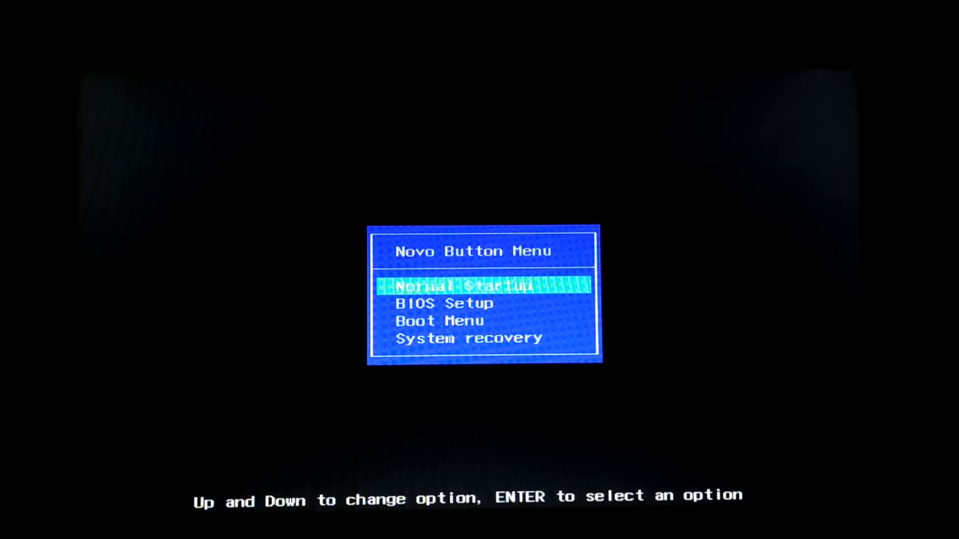
Step: Enter the Boot Menu from the Novo Button Menu, keeping USB HDD selected
{"action": "key", "text": "Down"}
{"action": "key", "text": "Down"}
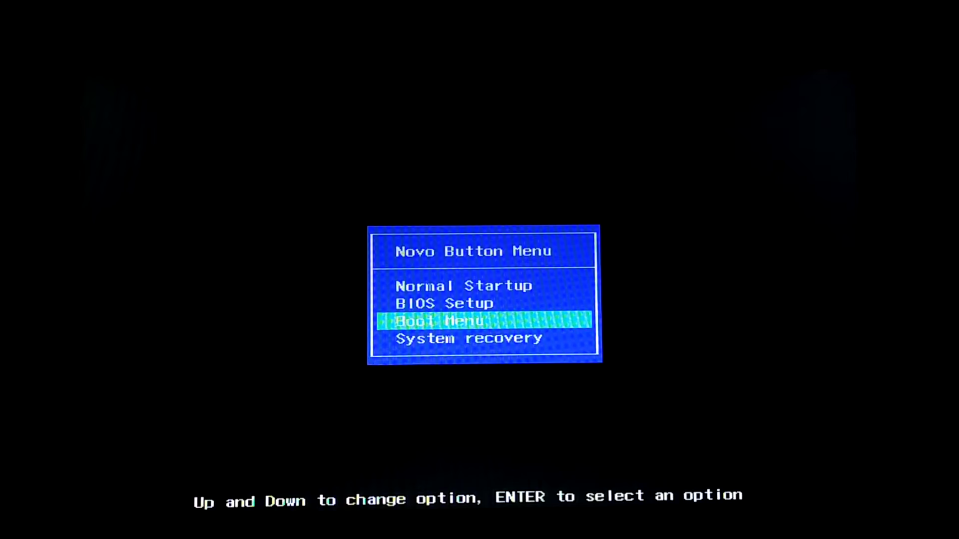
{"action": "key", "text": "Return"}
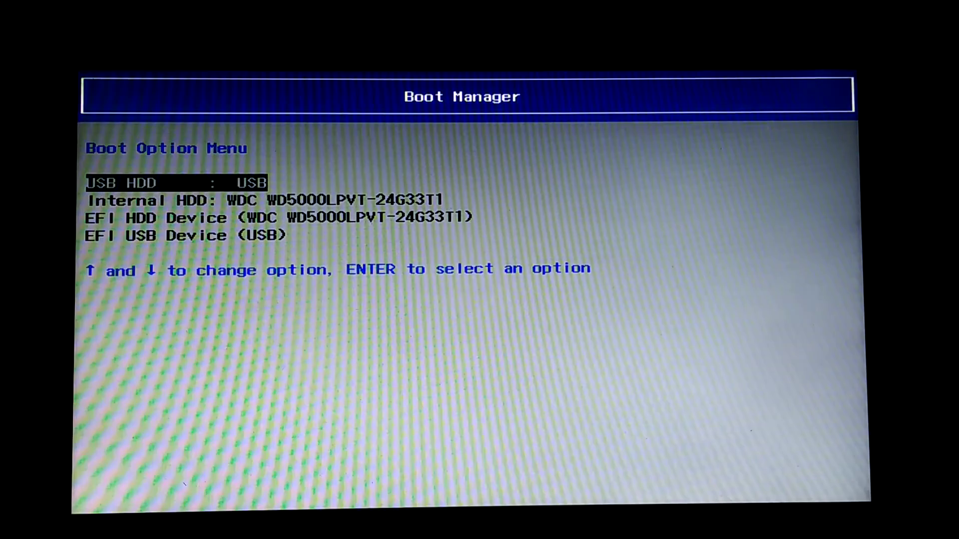
{"action": "key", "text": "Down"}
{"action": "key", "text": "Up"}
{"action": "key", "text": "Down"}
{"action": "key", "text": "Up"}
Step: Boot from USB HDD, halt the countdown, and start the first Linux Mint 20.2 Cinnamon entry
{"action": "key", "text": "Return"}
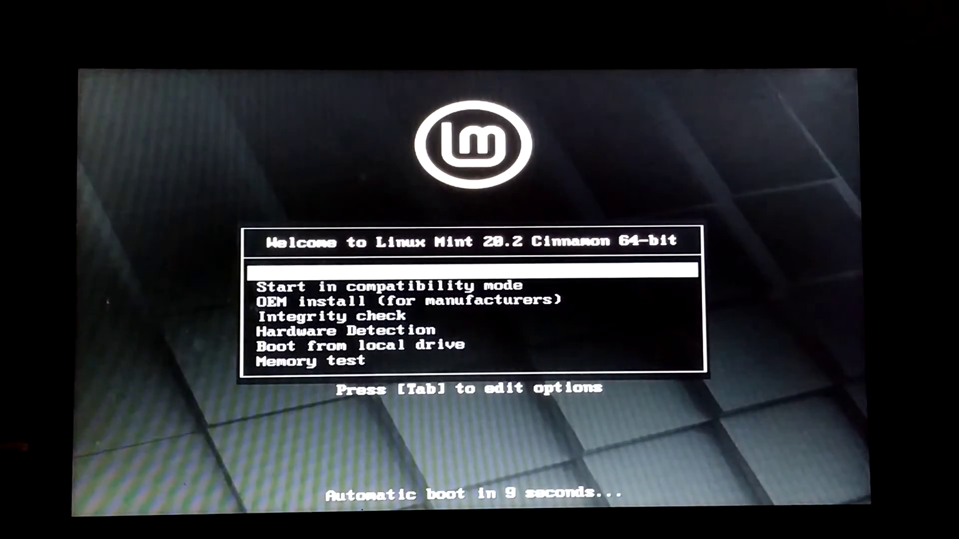
{"action": "key", "text": "Down"}
{"action": "key", "text": "Up"}
{"action": "key", "text": "Down"}
{"action": "key", "text": "Up"}
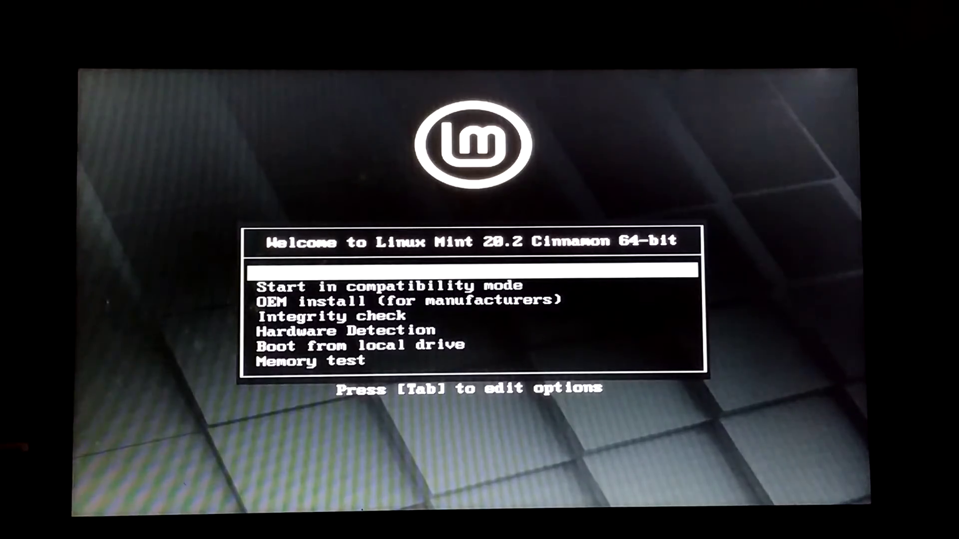
{"action": "key", "text": "Return"}
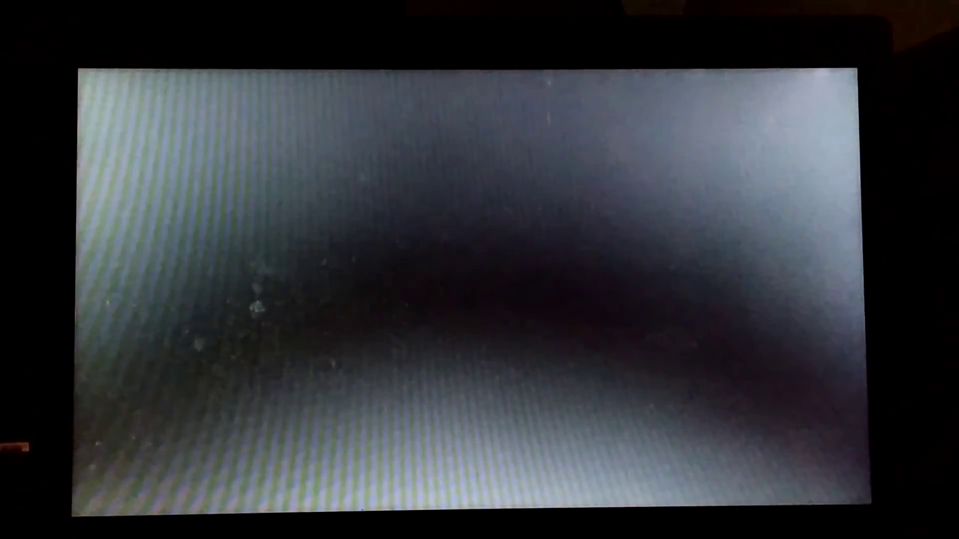